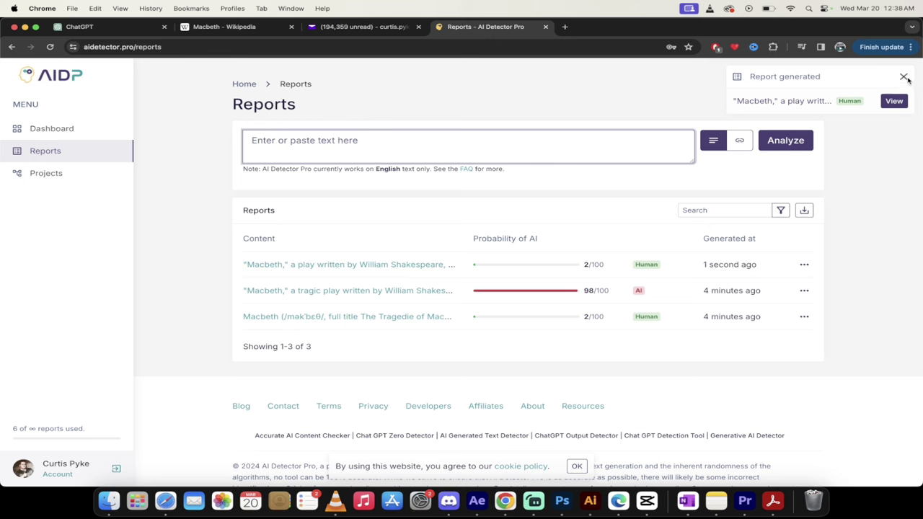
# Step: Go from the Dashboard through Projects to the Default Project and its three Macbeth reports
pyautogui.click(65, 132)
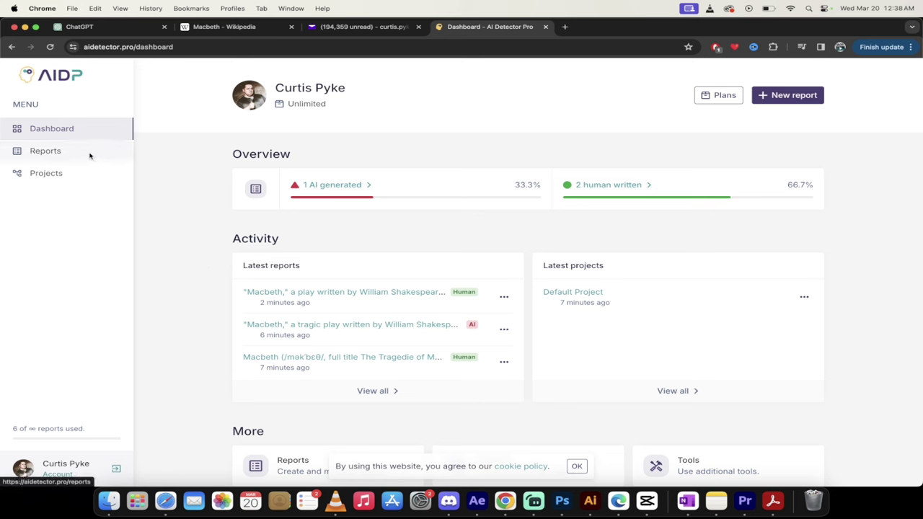
pyautogui.click(61, 179)
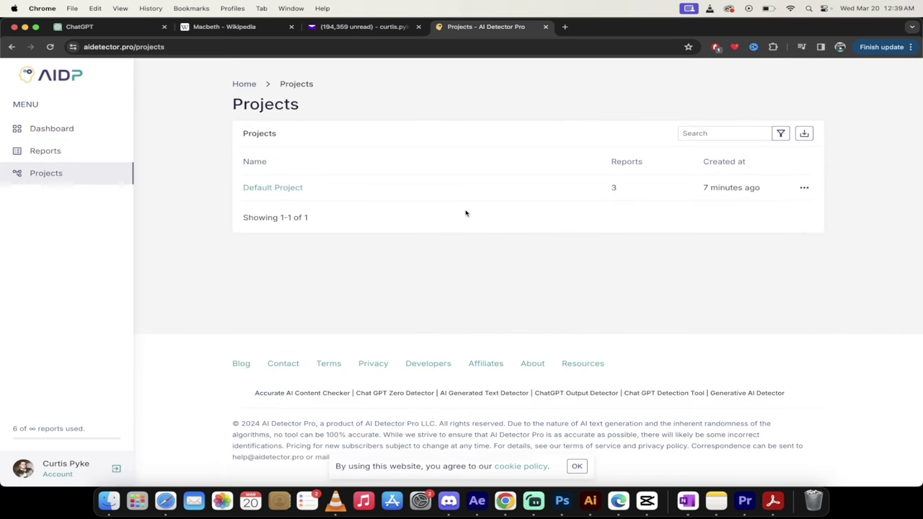
pyautogui.click(286, 189)
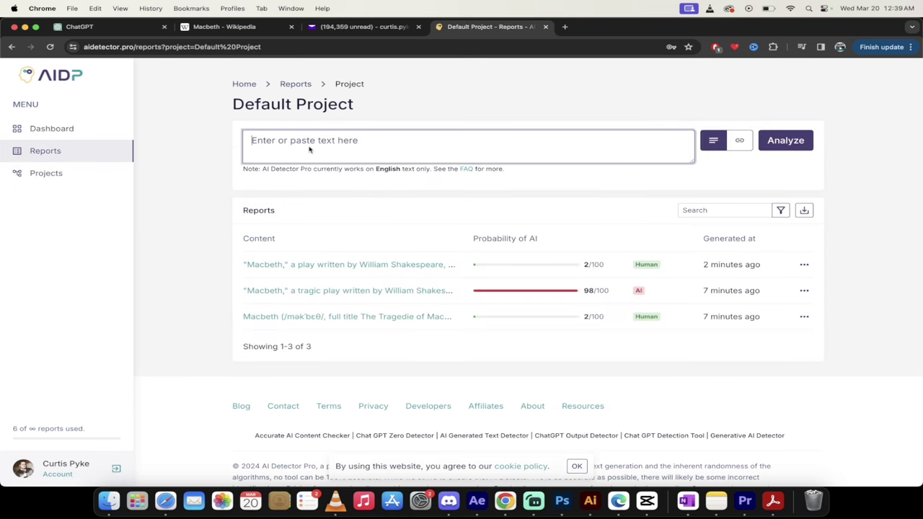
# Step: Select the whole Macbeth essay in the ChatGPT reply, then move on to the Yahoo Mail tab
pyautogui.click(125, 30)
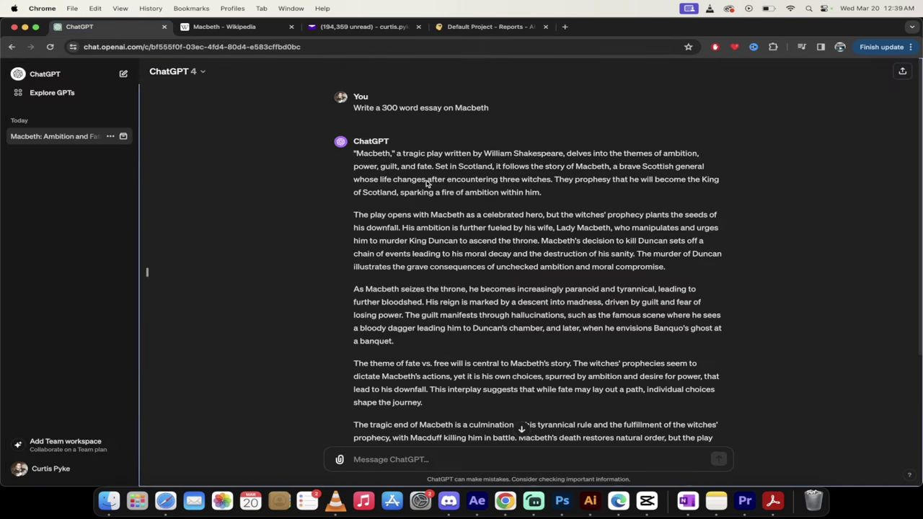
pyautogui.scroll(-1, 427, 183)
pyautogui.scroll(1, 426, 183)
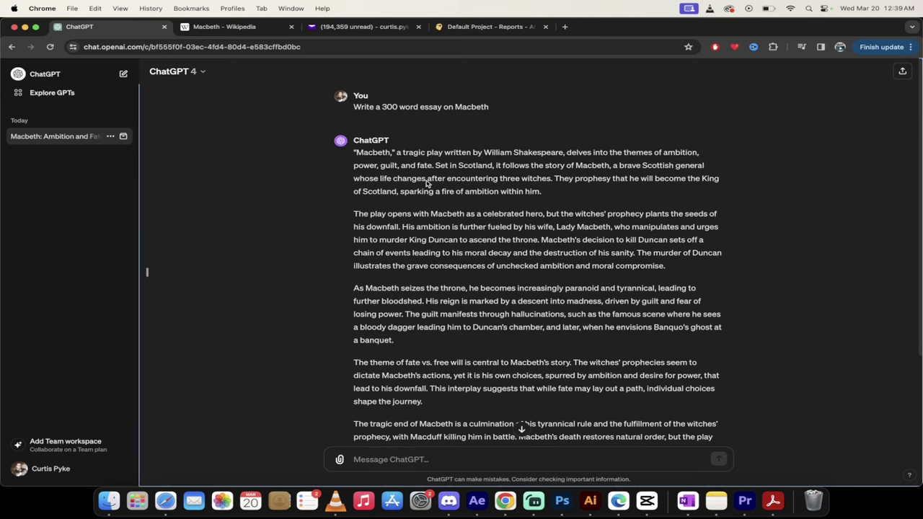
pyautogui.moveTo(355, 153); pyautogui.dragTo(548, 405)
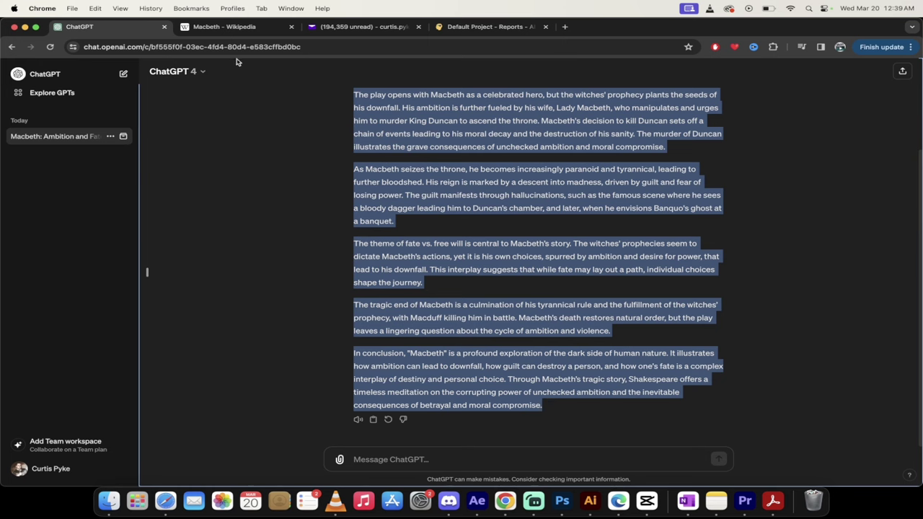
pyautogui.click(226, 32)
pyautogui.click(344, 31)
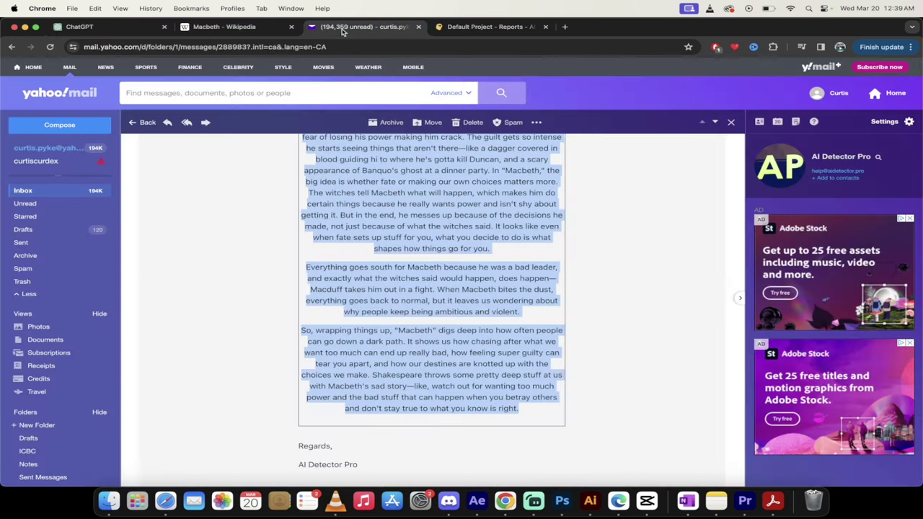
# Step: Paste the ChatGPT Macbeth essay into the Default Project text box and analyze it (98/100 AI)
pyautogui.click(485, 27)
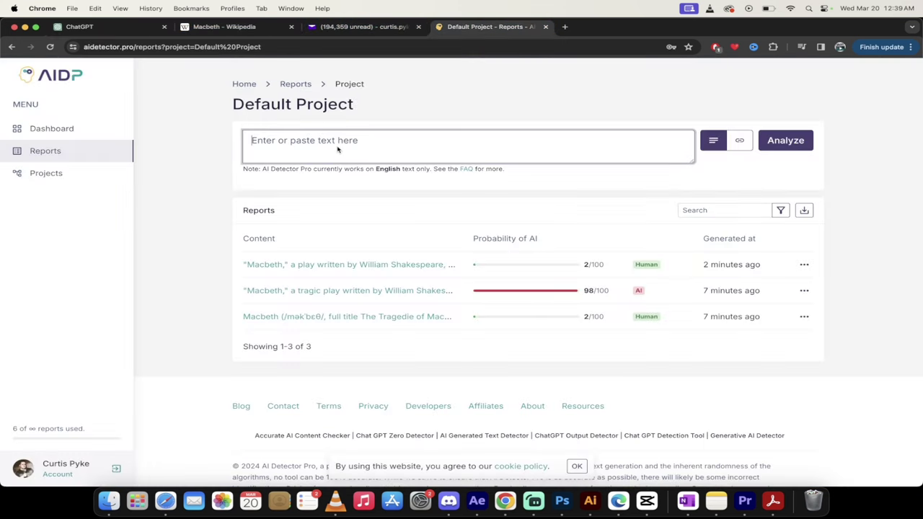
pyautogui.click(337, 149)
pyautogui.press('super+v')
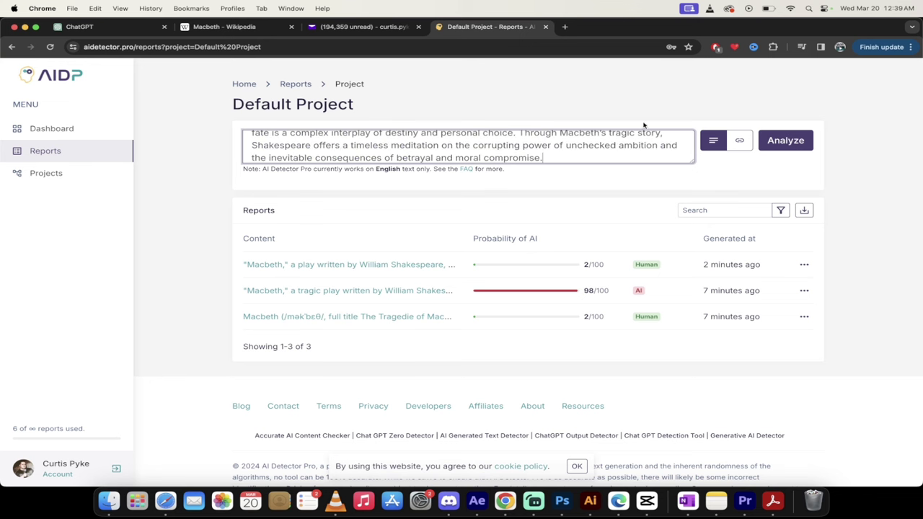
pyautogui.click(788, 146)
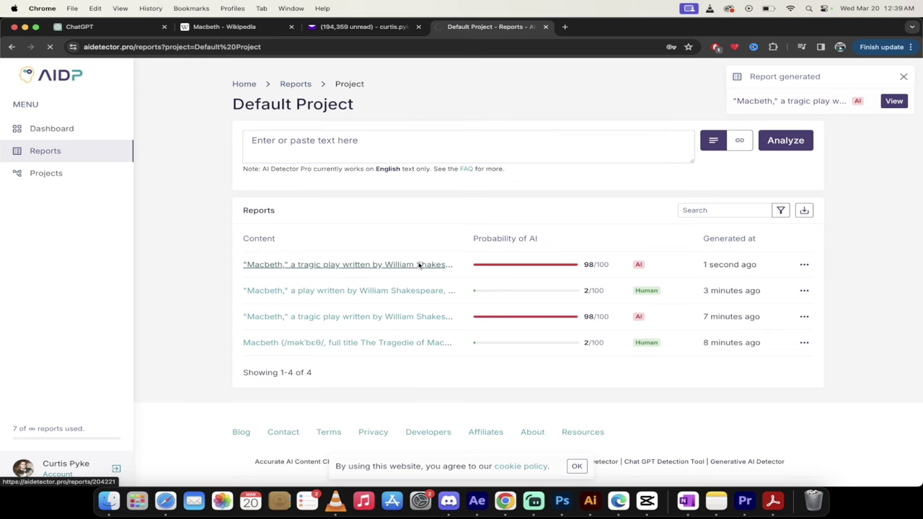
# Step: Open the 98/100 report and review its six AI-flagged paragraphs, tonal analysis and 368-word statistics
pyautogui.click(418, 264)
pyautogui.scroll(-3, 398, 338)
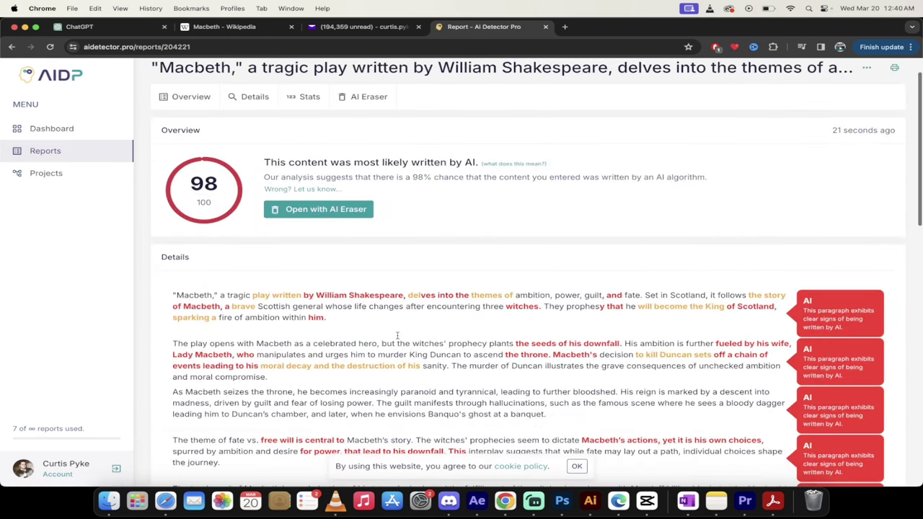
pyautogui.scroll(1, 397, 337)
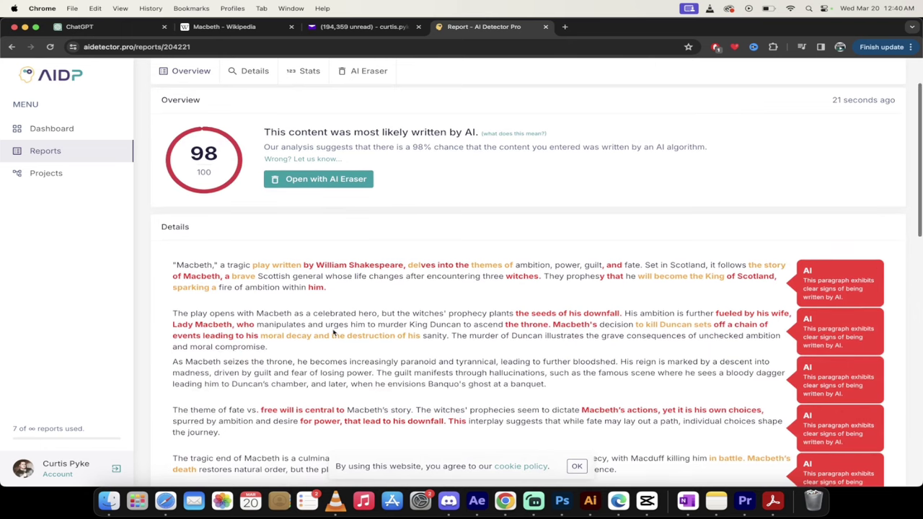
pyautogui.scroll(-2, 335, 332)
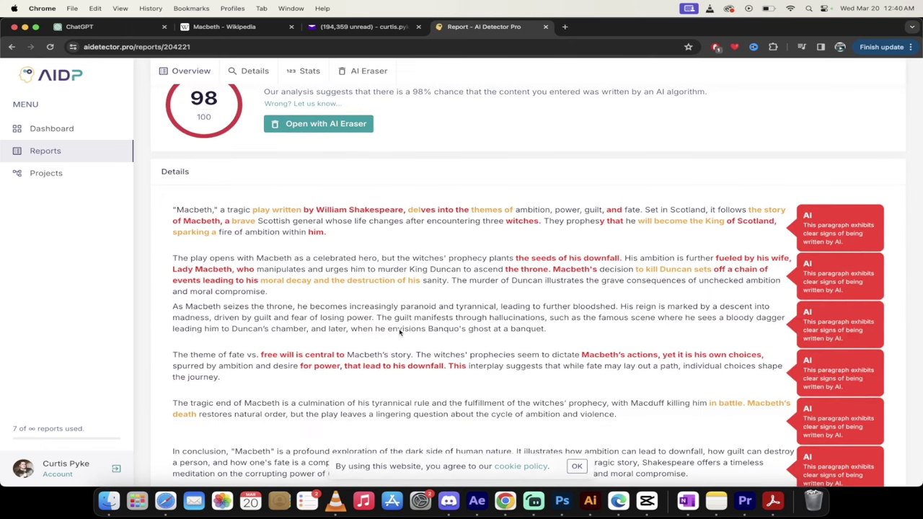
pyautogui.scroll(-1, 399, 332)
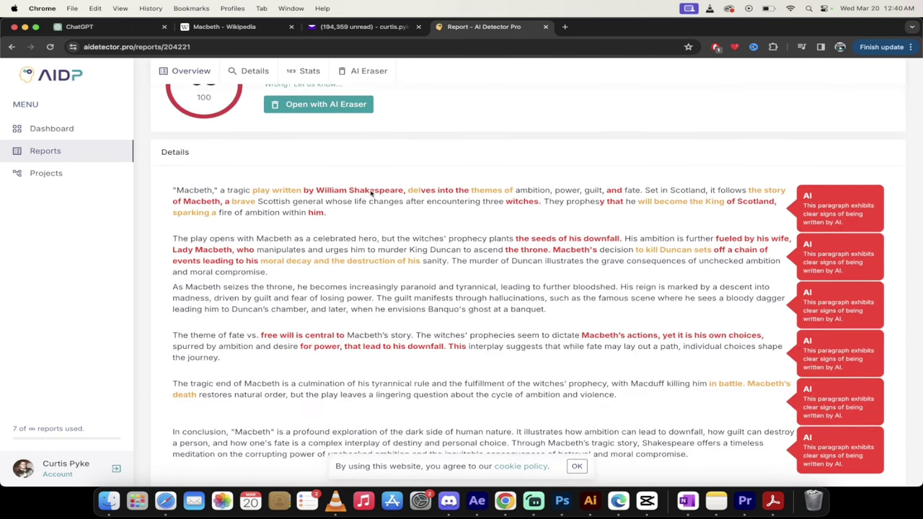
pyautogui.scroll(-1, 445, 284)
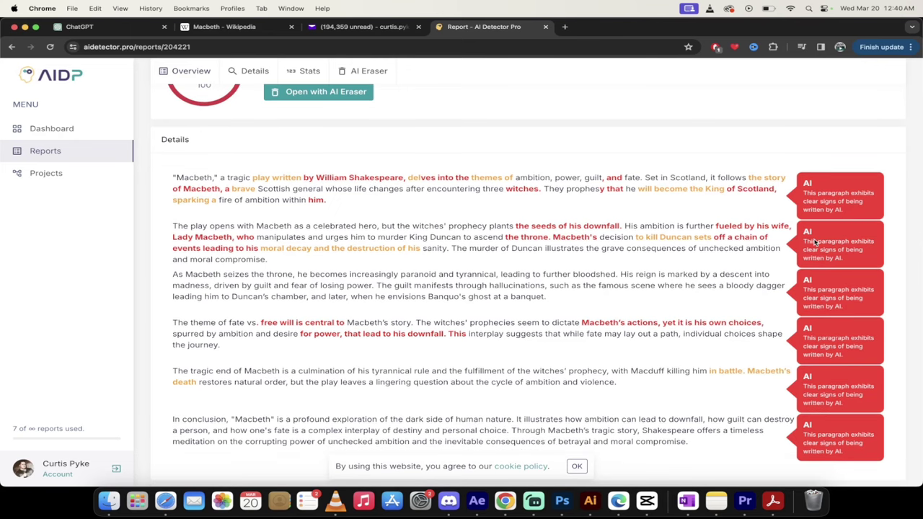
pyautogui.scroll(-2, 815, 243)
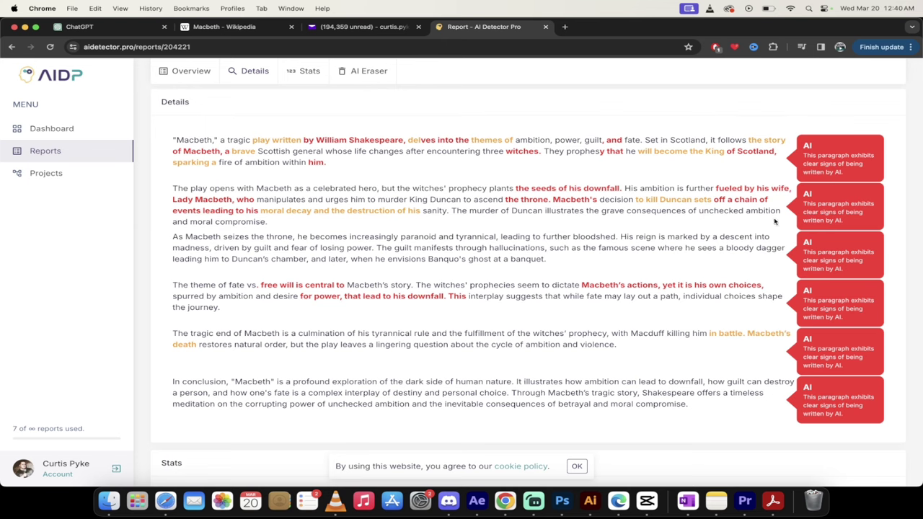
pyautogui.scroll(-2, 714, 266)
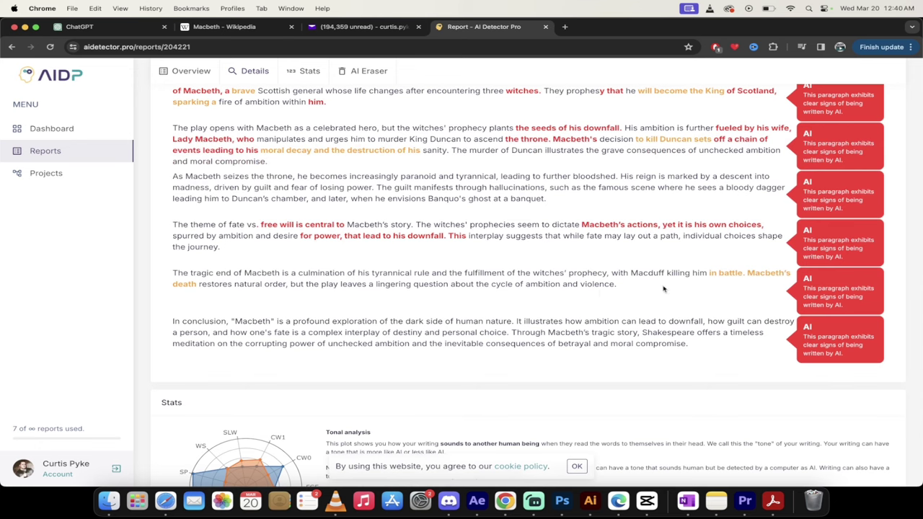
pyautogui.scroll(-1, 600, 293)
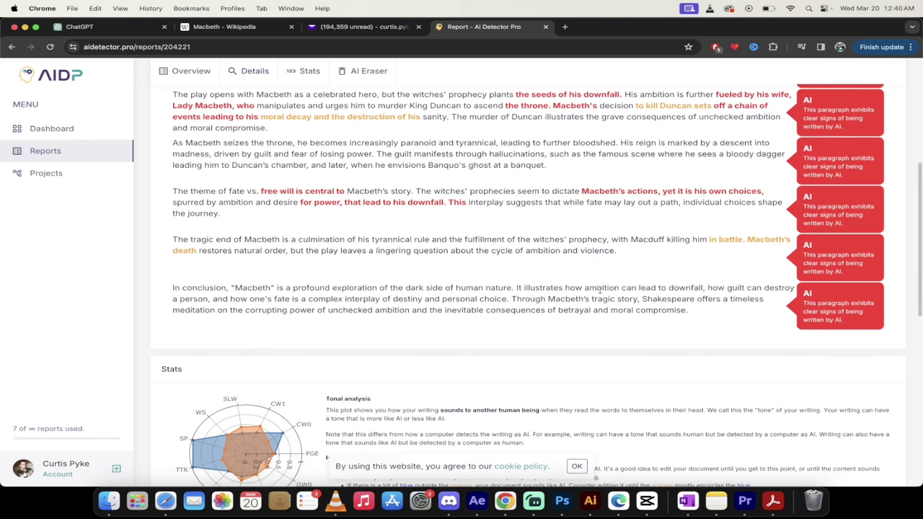
pyautogui.scroll(-1, 600, 293)
pyautogui.scroll(2, 600, 293)
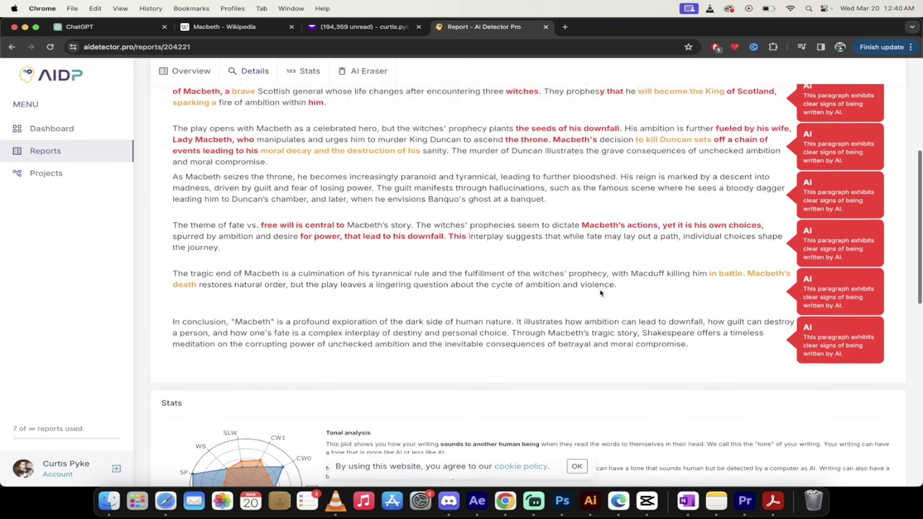
pyautogui.scroll(-2, 600, 293)
pyautogui.scroll(-3, 599, 293)
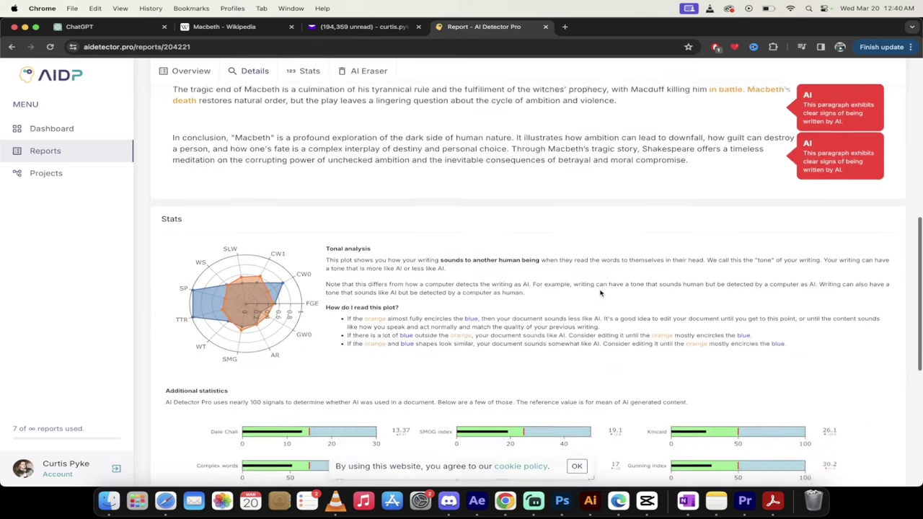
pyautogui.scroll(-3, 494, 268)
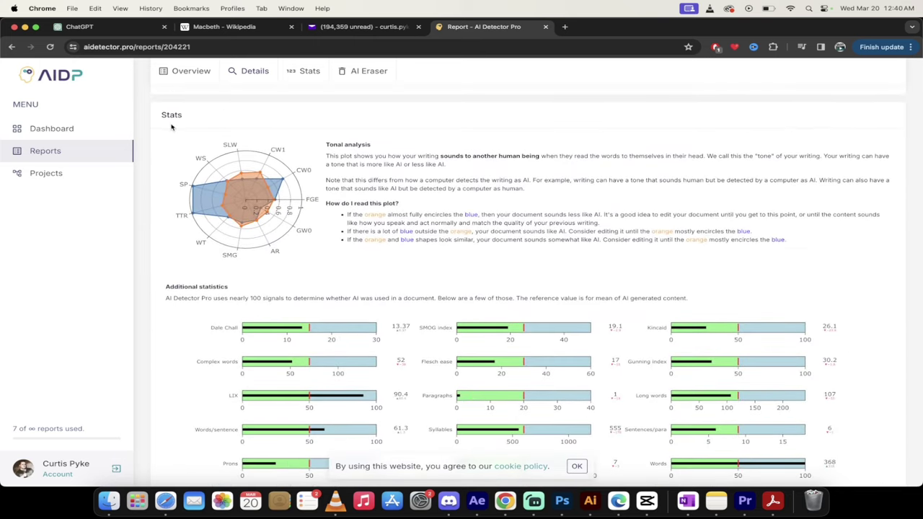
pyautogui.scroll(5, 418, 203)
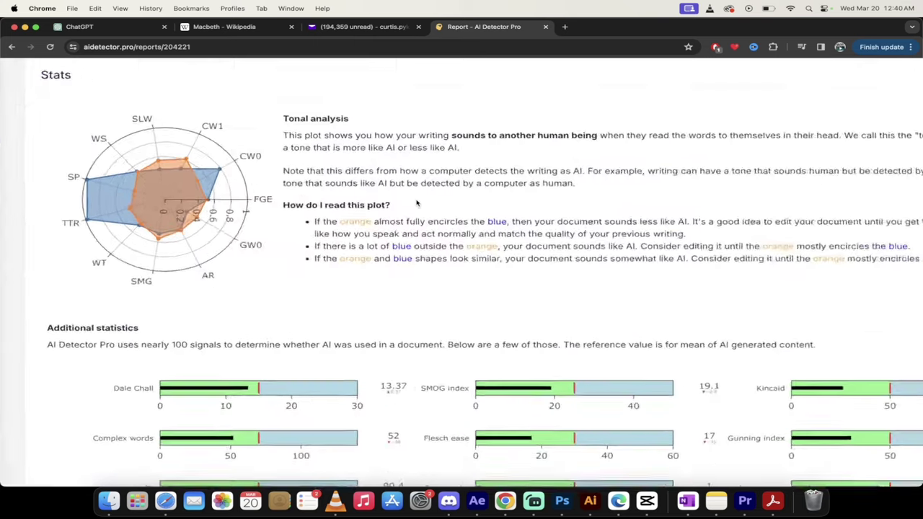
pyautogui.hscroll(-3, 416, 203)
pyautogui.hscroll(5, 417, 203)
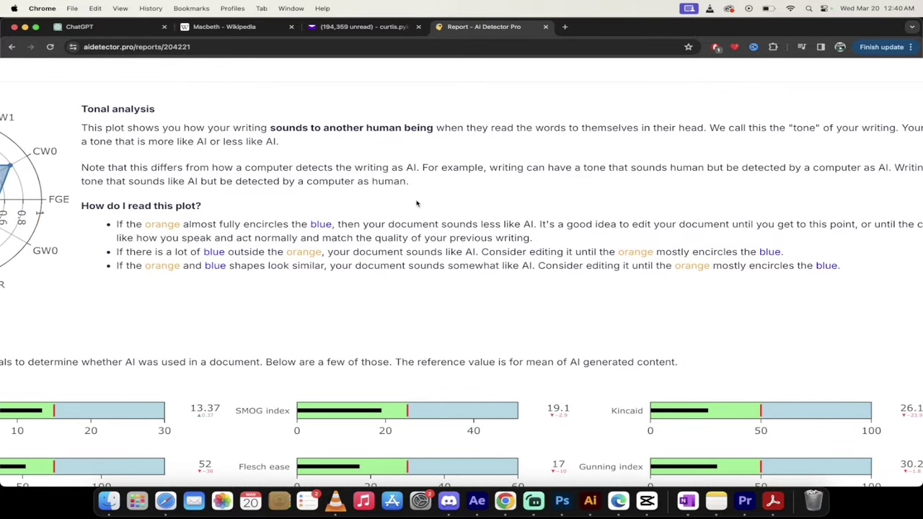
pyautogui.scroll(-2, 417, 204)
pyautogui.hscroll(3, 416, 204)
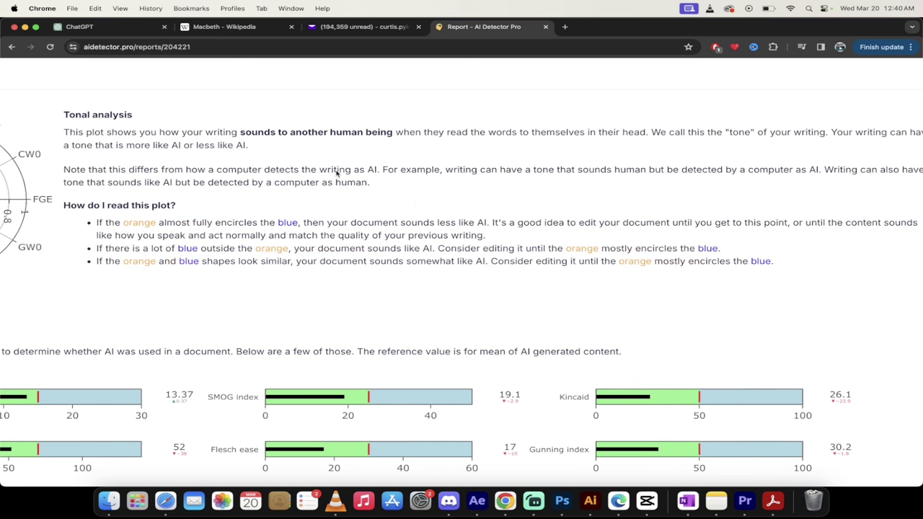
pyautogui.hscroll(2, 356, 191)
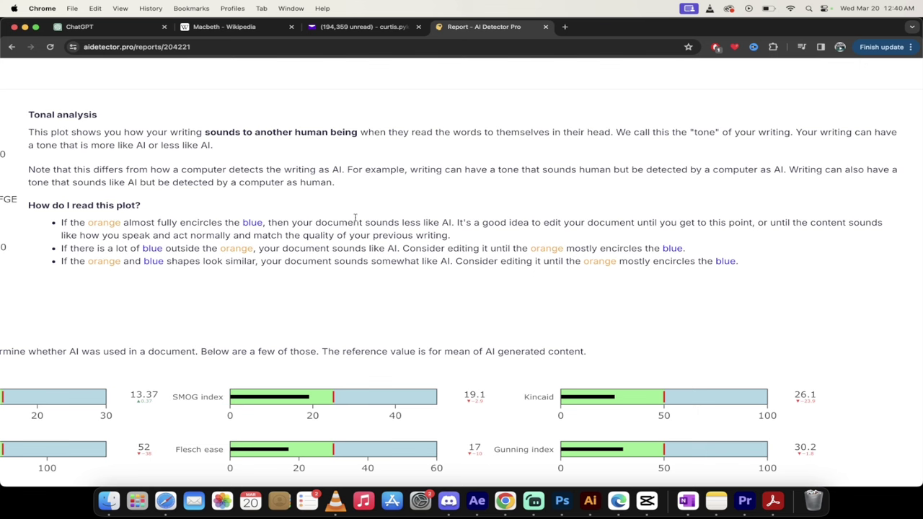
pyautogui.hscroll(-1, 355, 225)
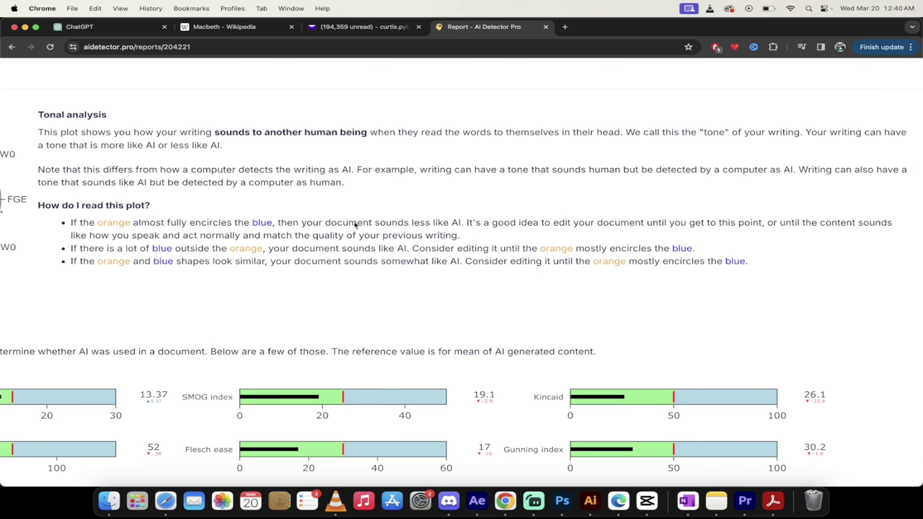
pyautogui.hscroll(-3, 354, 225)
pyautogui.scroll(-2, 349, 227)
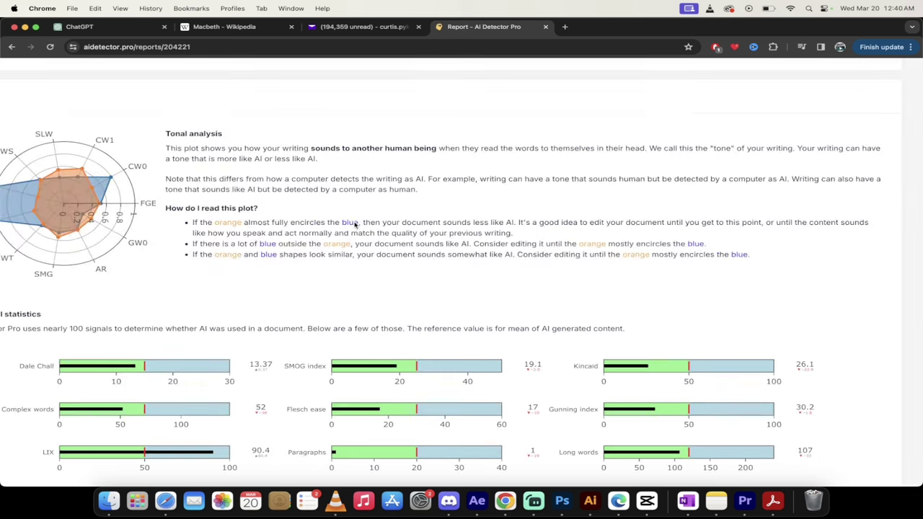
pyautogui.hscroll(-2, 339, 229)
pyautogui.moveTo(91, 174)
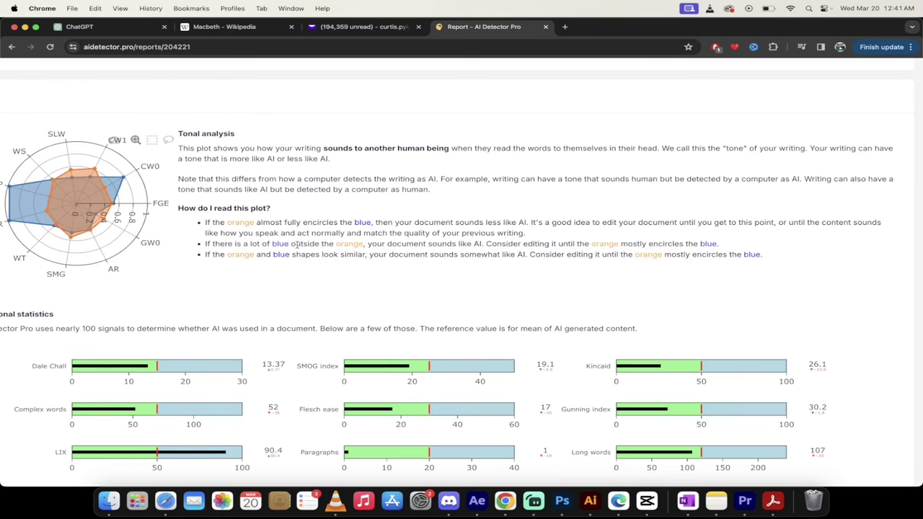
pyautogui.scroll(-3, 318, 255)
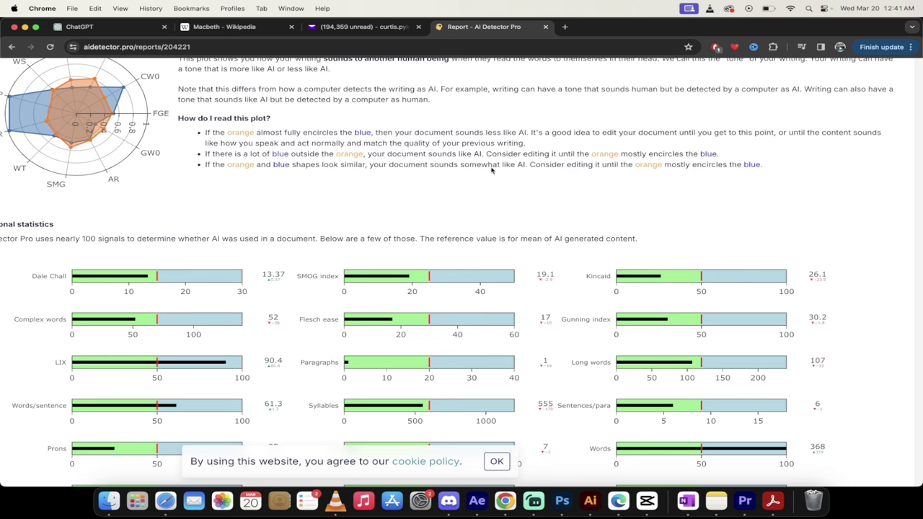
pyautogui.scroll(1, 444, 171)
pyautogui.moveTo(90, 110)
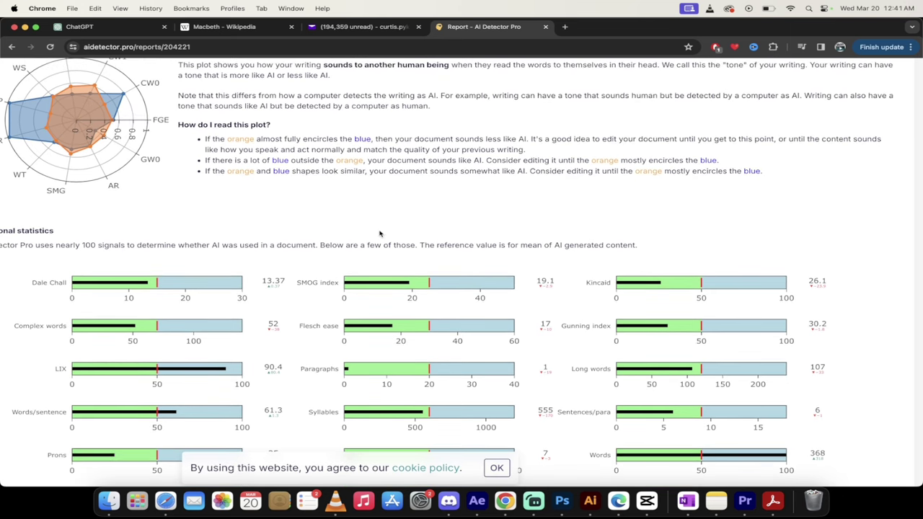
pyautogui.scroll(-5, 380, 233)
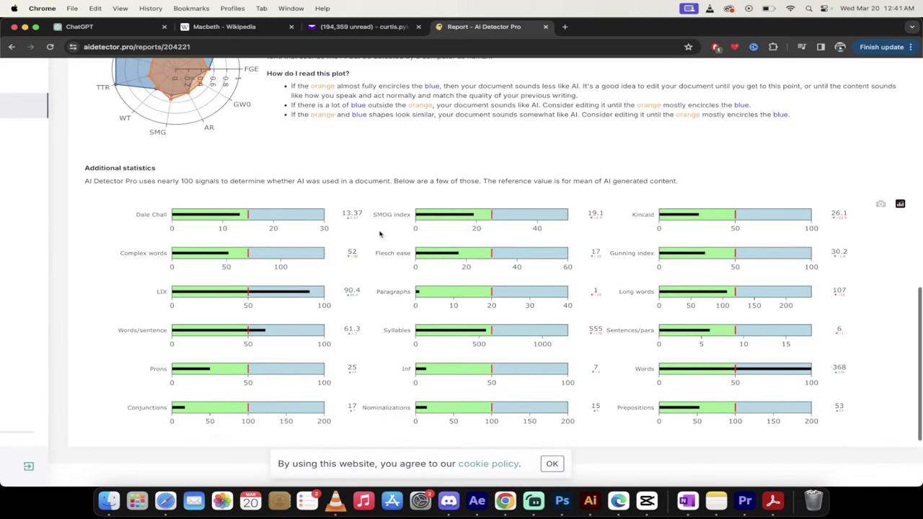
pyautogui.hscroll(2, 380, 233)
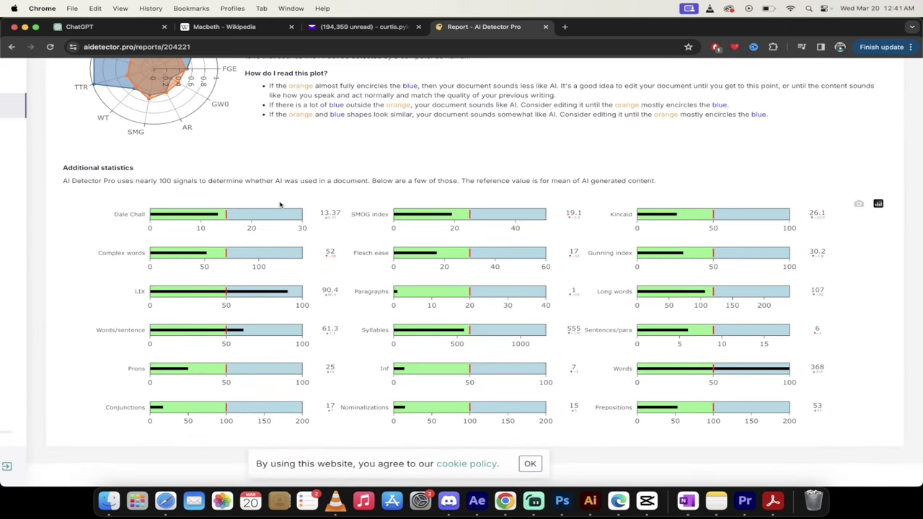
pyautogui.scroll(-3, 321, 258)
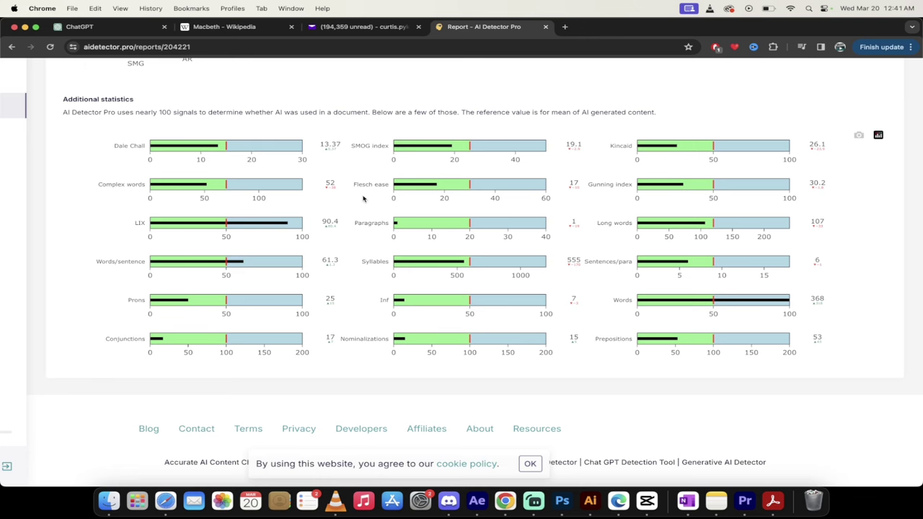
pyautogui.scroll(-2, 376, 216)
pyautogui.scroll(1, 377, 216)
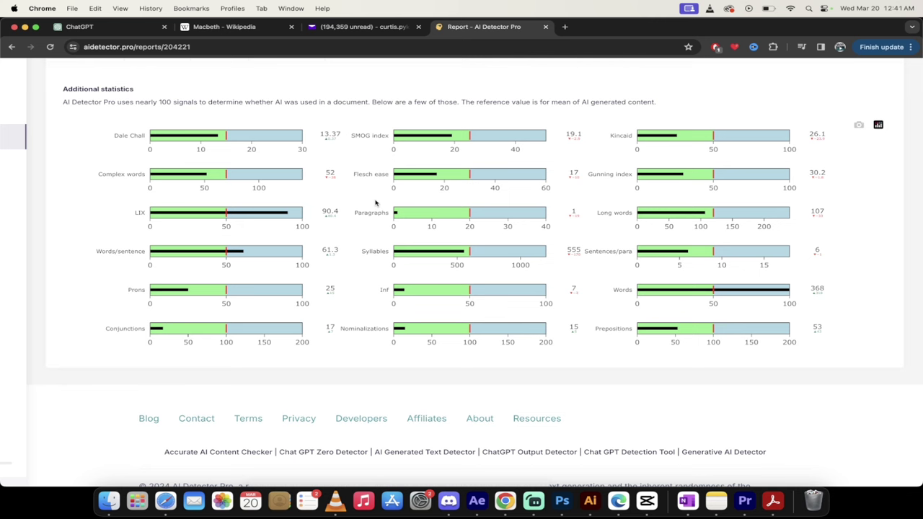
pyautogui.scroll(-1, 375, 203)
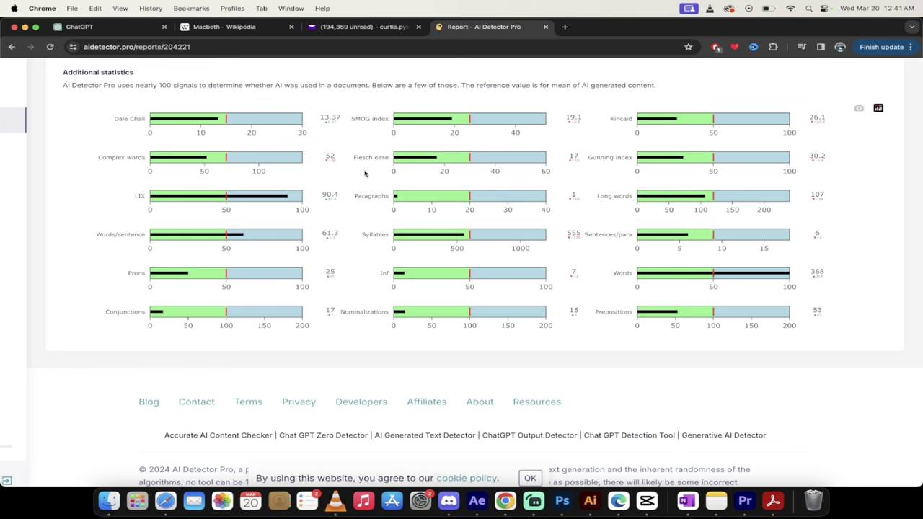
pyautogui.scroll(-1, 348, 180)
pyautogui.scroll(-1, 364, 238)
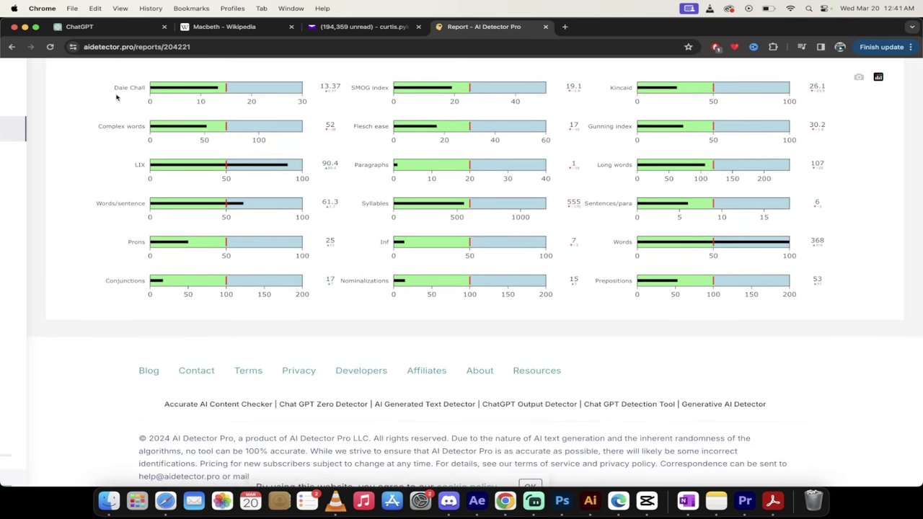
pyautogui.scroll(1, 471, 152)
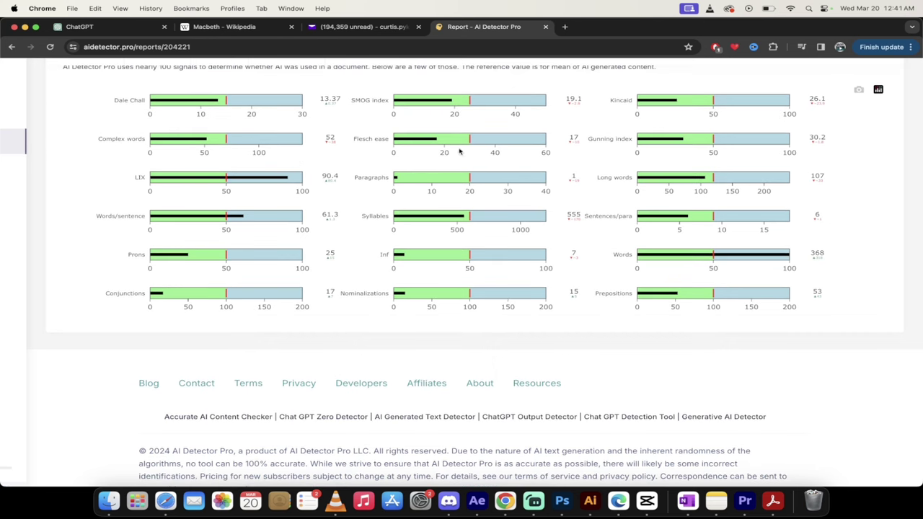
pyautogui.scroll(-2, 459, 223)
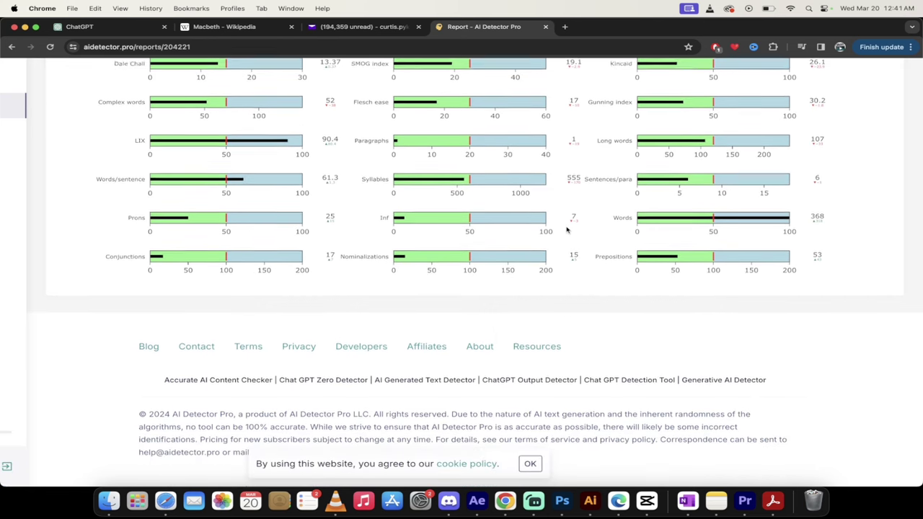
pyautogui.scroll(3, 566, 229)
pyautogui.scroll(-3, 567, 394)
pyautogui.scroll(4, 567, 394)
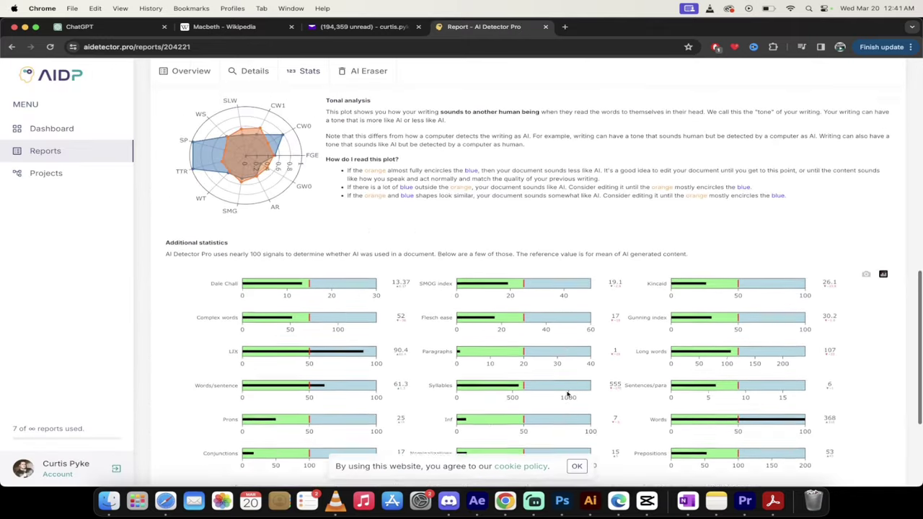
pyautogui.scroll(10, 580, 293)
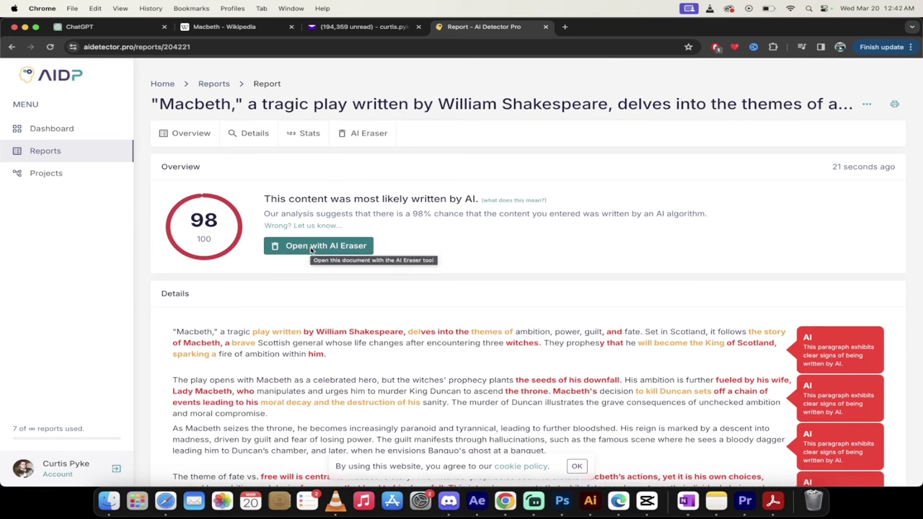
# Step: Open the 98/100 Macbeth essay in the AI Eraser editor and scroll through it
pyautogui.click(313, 247)
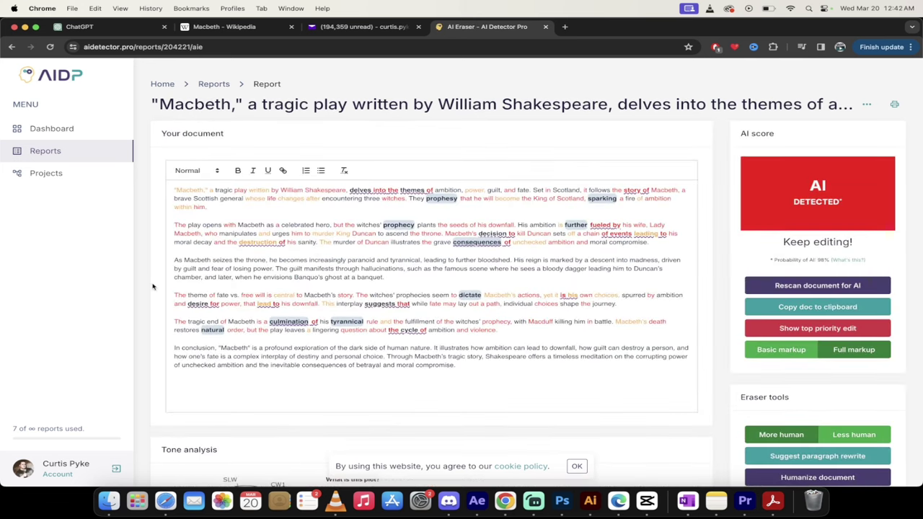
pyautogui.scroll(-1, 152, 286)
pyautogui.scroll(-1, 401, 237)
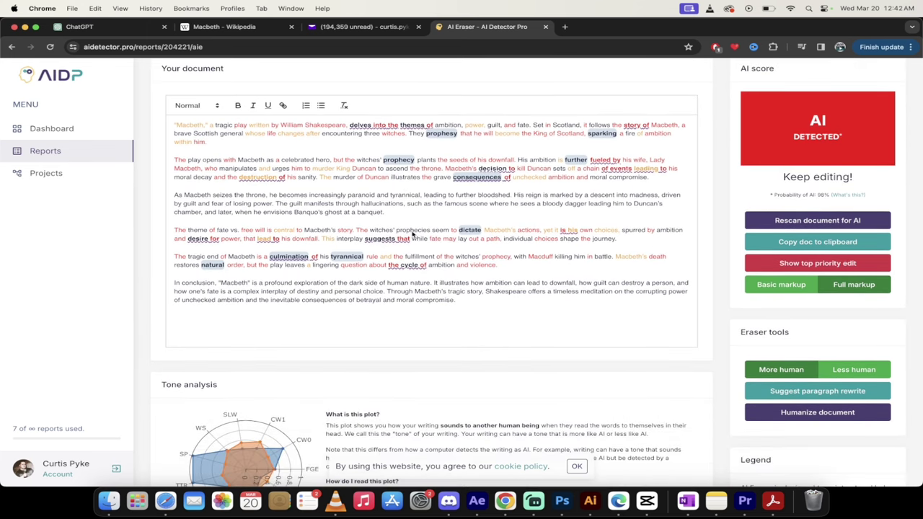
pyautogui.scroll(-1, 447, 246)
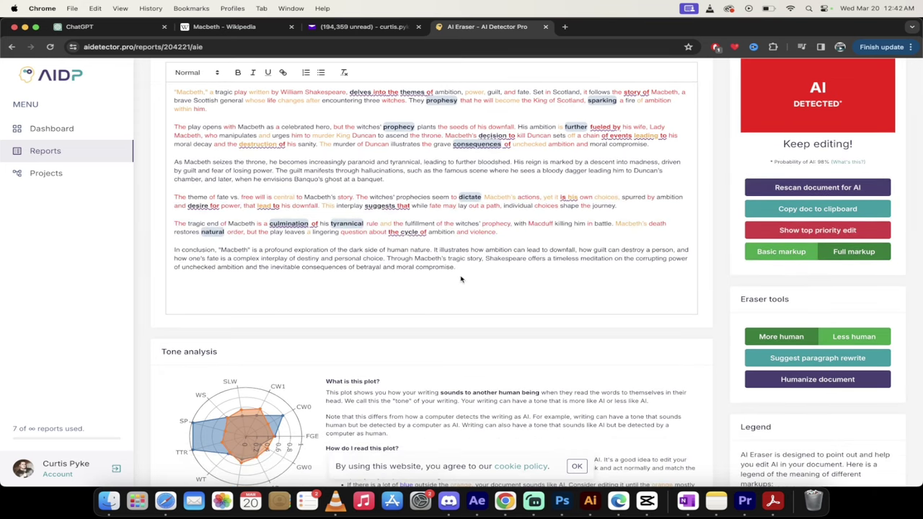
# Step: Copy the whole essay with Copy doc to clipboard and dismiss the confirmation alert
pyautogui.click(790, 211)
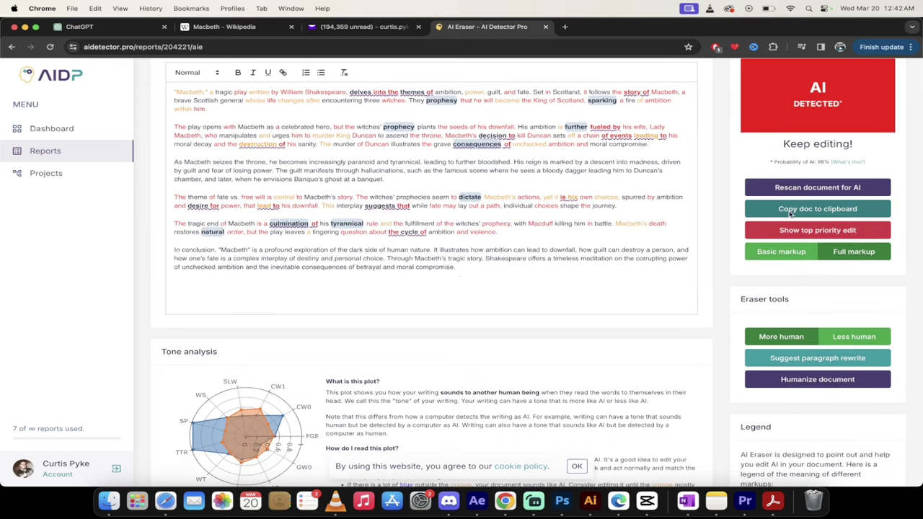
pyautogui.click(789, 211)
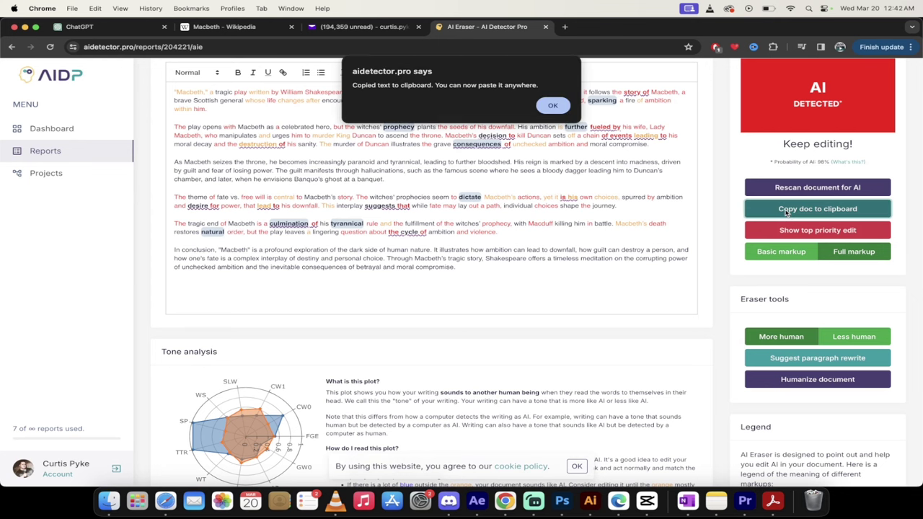
pyautogui.click(550, 105)
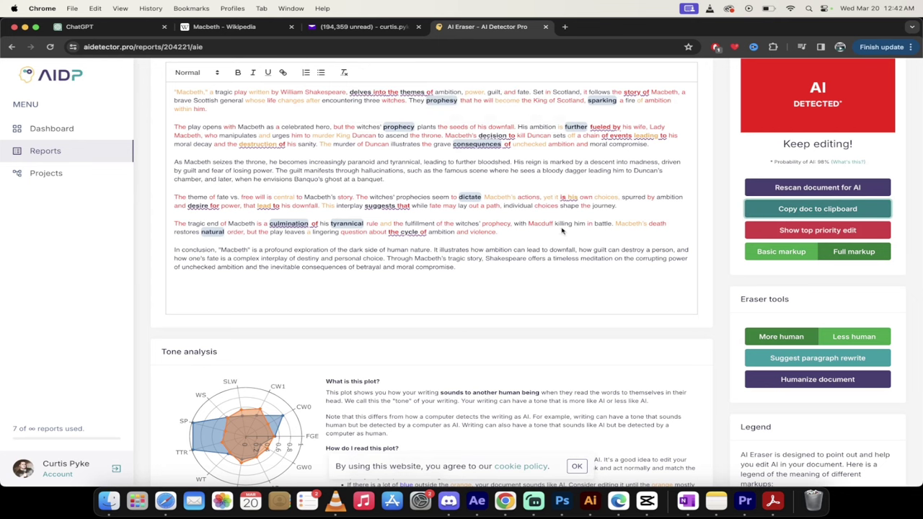
pyautogui.scroll(-1, 563, 275)
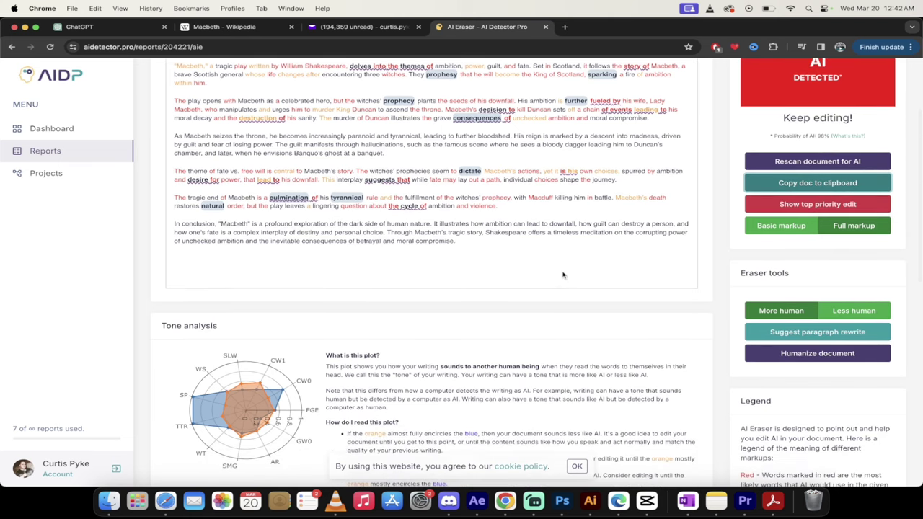
pyautogui.scroll(-3, 563, 275)
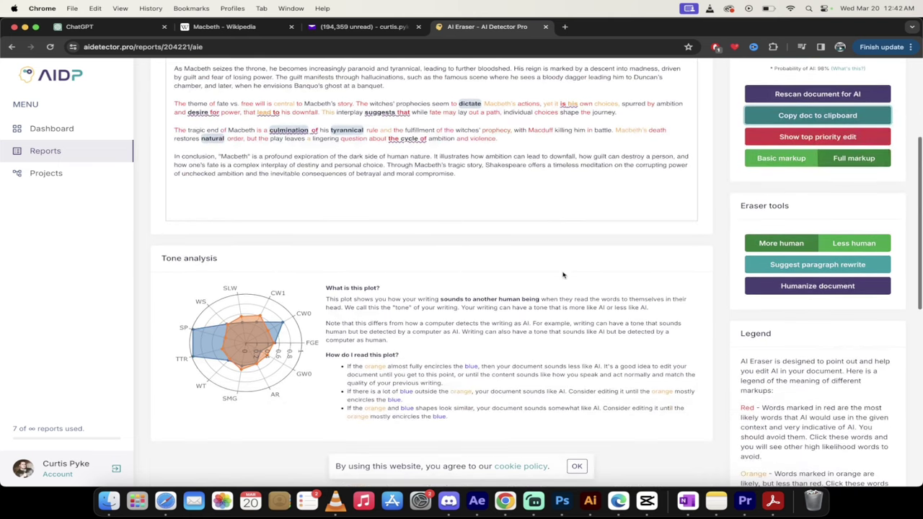
pyautogui.scroll(-1, 734, 303)
# Step: Rewrite the whole essay in AI Eraser to sound human and dismiss the completion notice
pyautogui.click(773, 269)
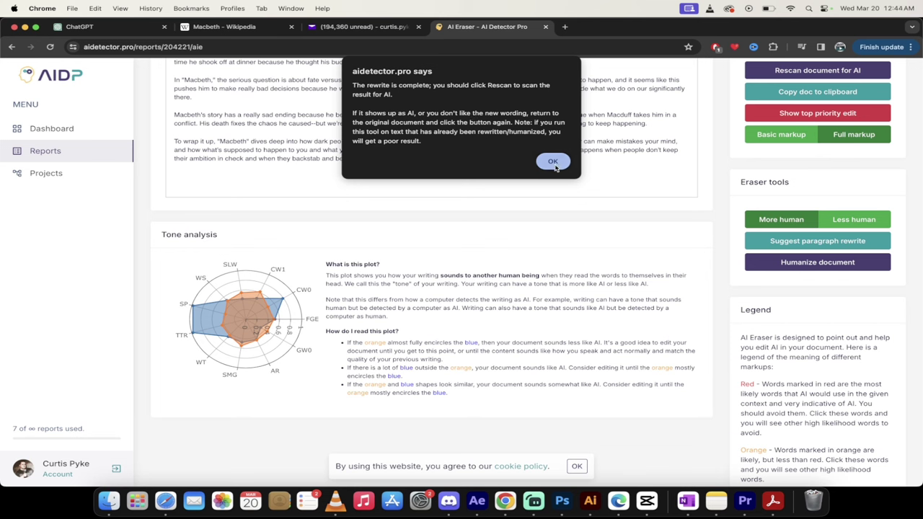
pyautogui.click(552, 162)
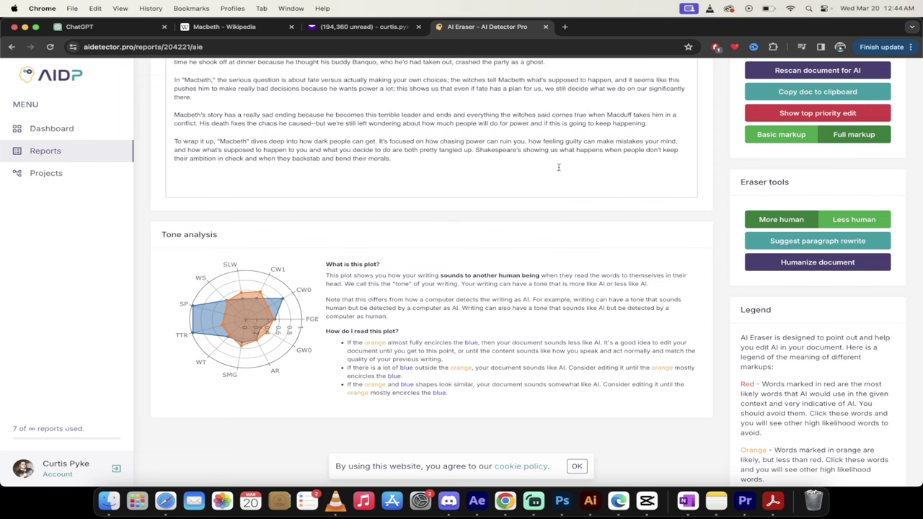
# Step: Open the 'Your document humanization is complete' email and select the humanized essay through 'morals.'
pyautogui.click(364, 27)
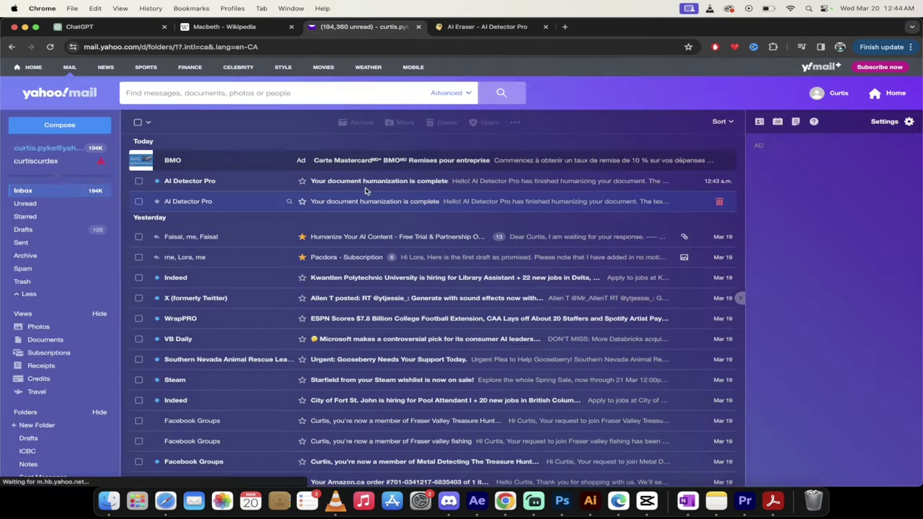
pyautogui.click(368, 184)
pyautogui.scroll(-3, 354, 264)
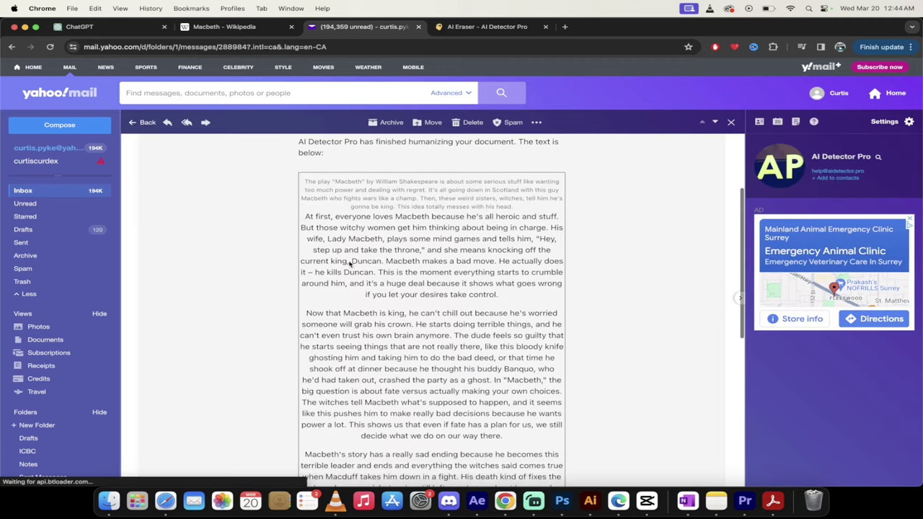
pyautogui.scroll(-1, 317, 262)
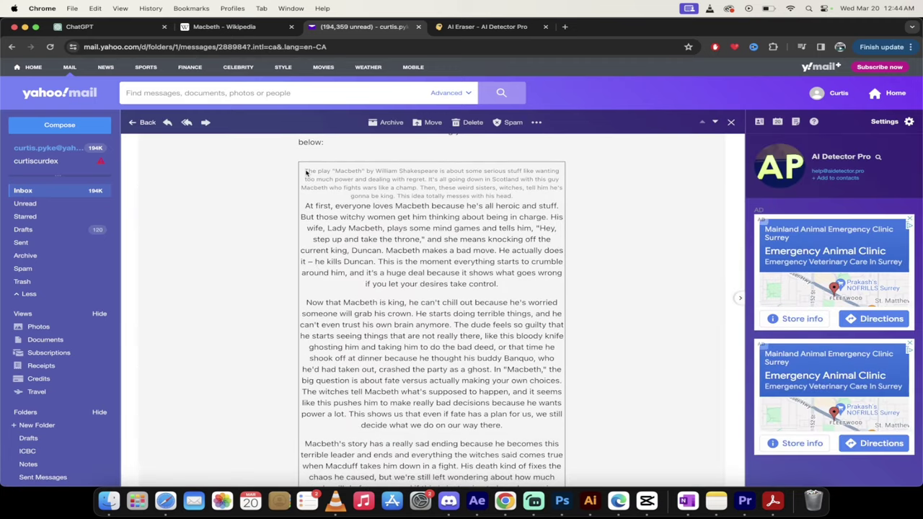
pyautogui.moveTo(304, 171); pyautogui.dragTo(346, 196)
pyautogui.scroll(-5, 345, 196)
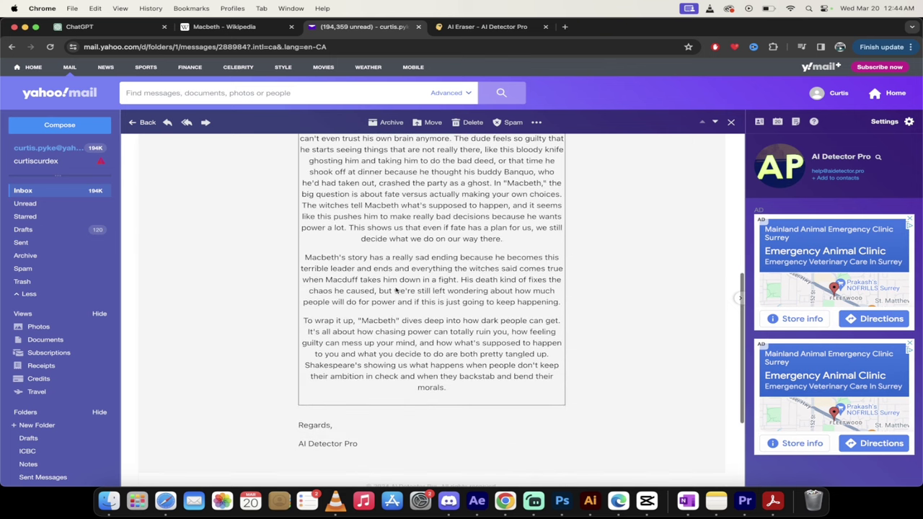
pyautogui.keyDown('shift'); pyautogui.click(453, 391); pyautogui.keyUp('shift')
pyautogui.scroll(-3, 447, 360)
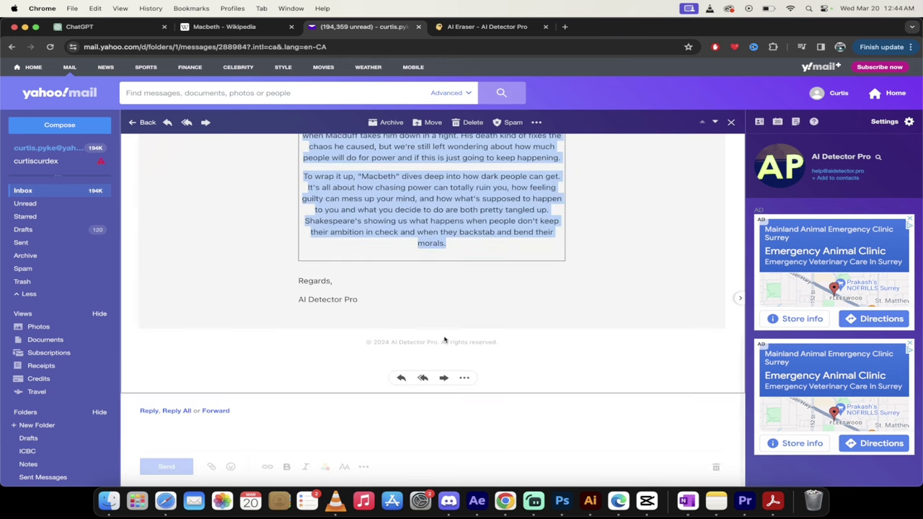
pyautogui.scroll(6, 439, 303)
pyautogui.scroll(-1, 433, 277)
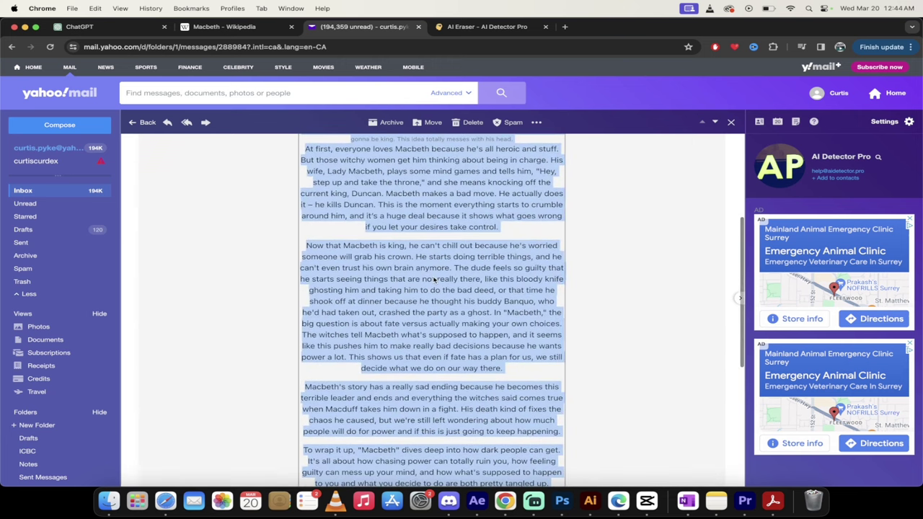
# Step: Start a new report from the Dashboard, paste the humanized essay and analyze it (2/100 Human)
pyautogui.click(467, 27)
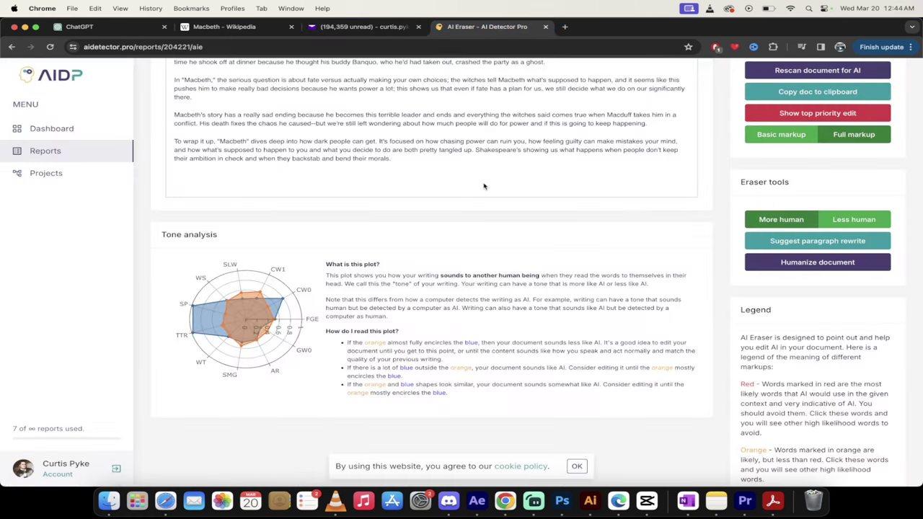
pyautogui.scroll(-3, 484, 186)
pyautogui.scroll(3, 484, 186)
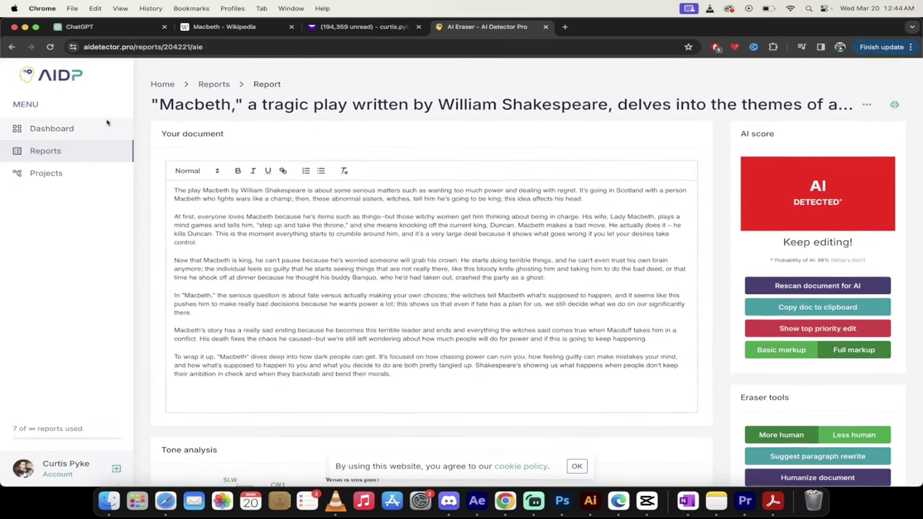
pyautogui.click(68, 130)
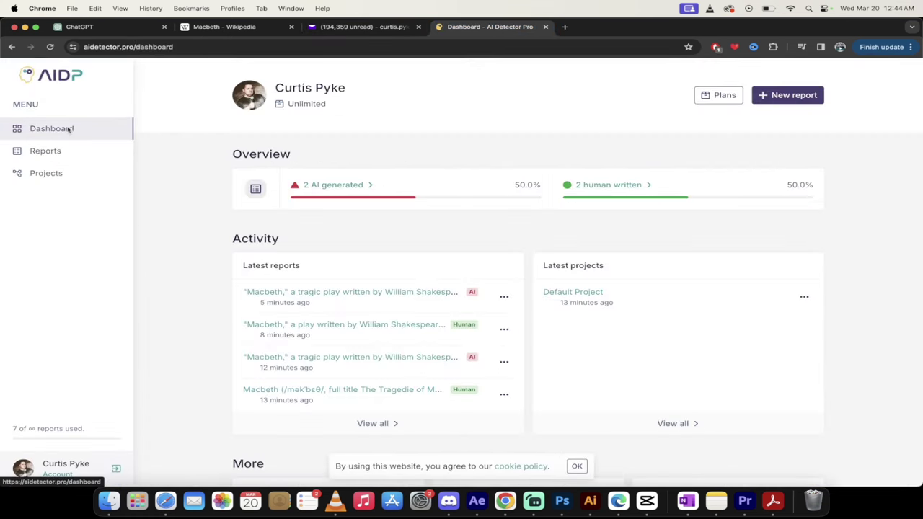
pyautogui.click(786, 95)
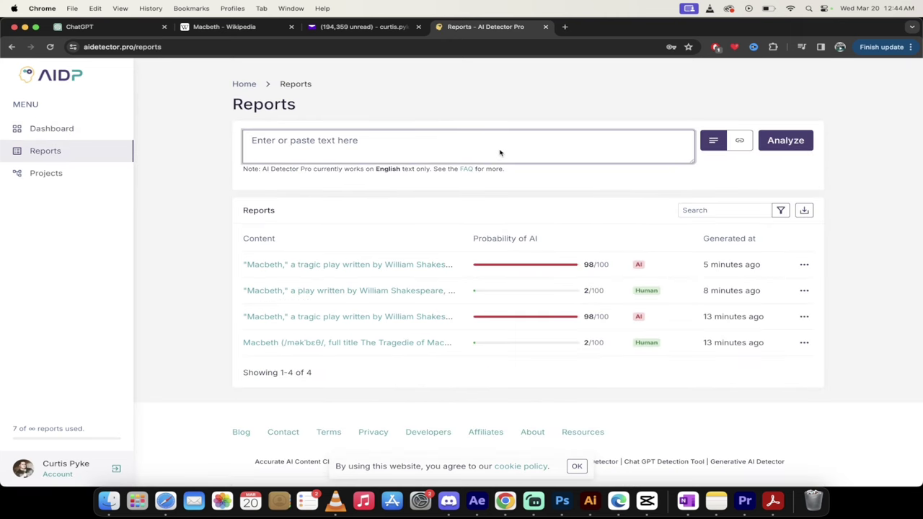
pyautogui.press('super+v')
pyautogui.scroll(10, 500, 151)
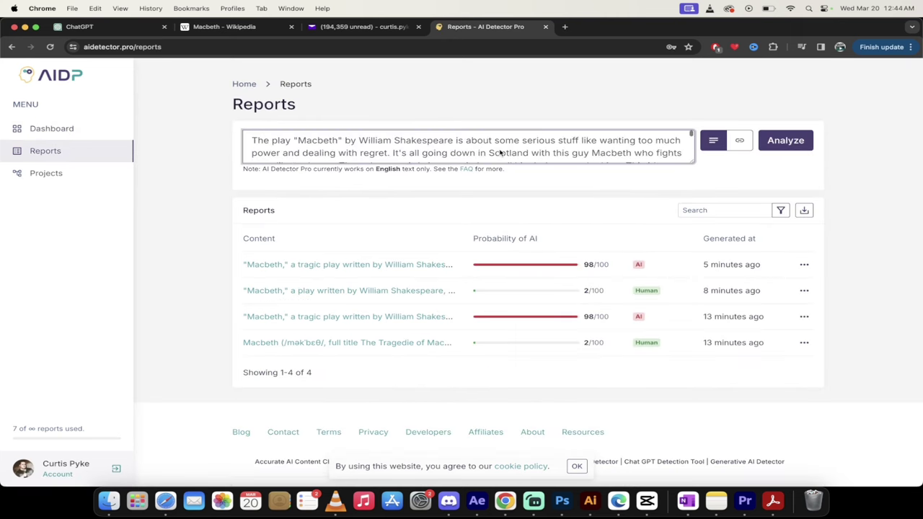
pyautogui.scroll(-10, 689, 148)
pyautogui.click(780, 141)
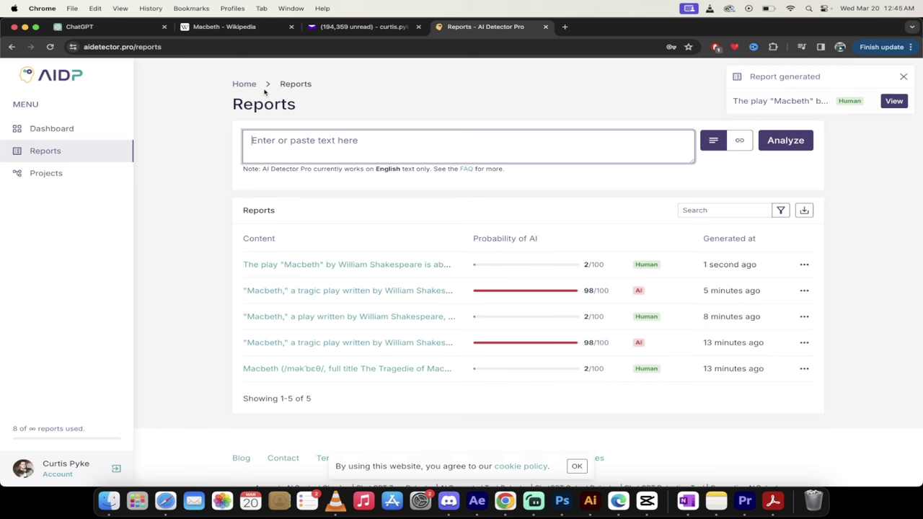
# Step: Switch to the Macbeth Wikipedia article and scroll over its selected introduction paragraphs
pyautogui.click(213, 29)
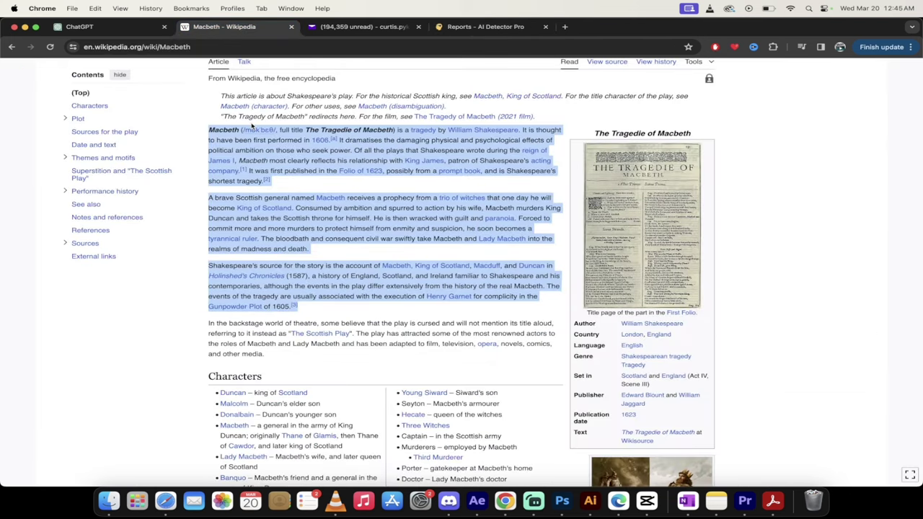
pyautogui.scroll(-1, 274, 231)
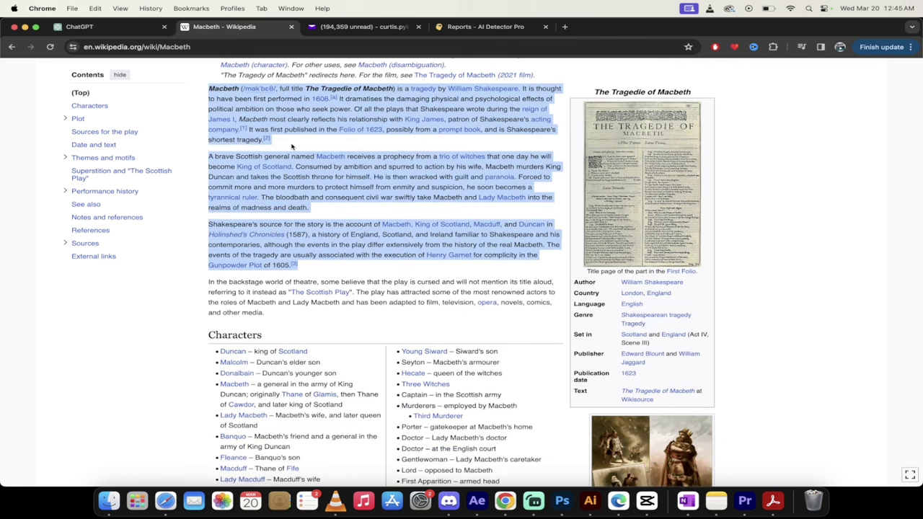
pyautogui.scroll(-1, 306, 199)
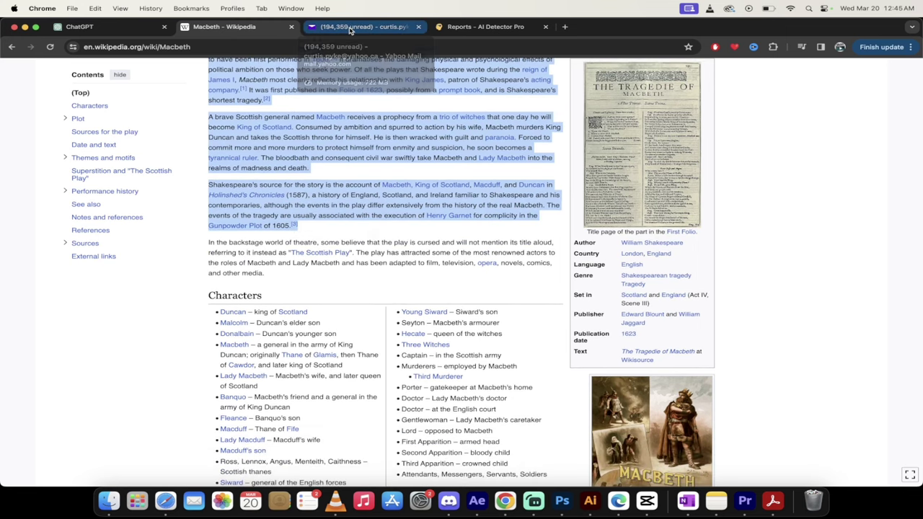
pyautogui.scroll(3, 326, 148)
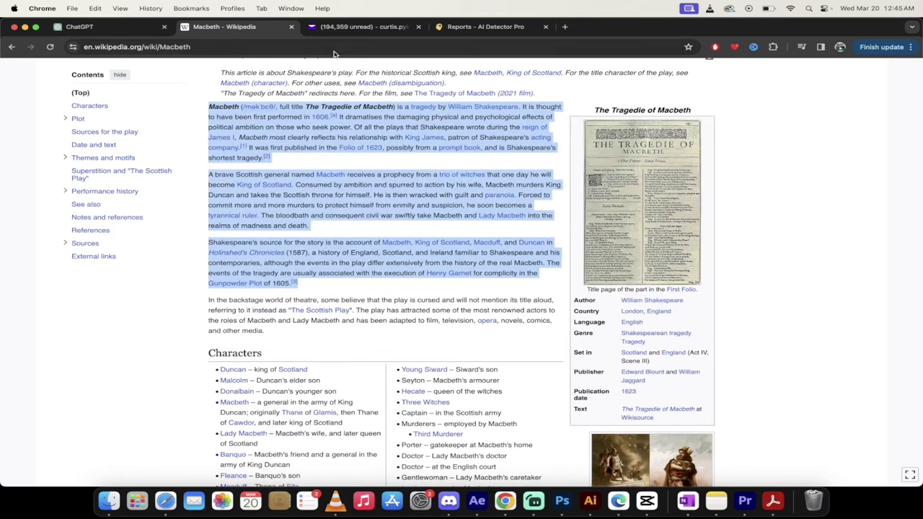
# Step: Paste the Wikipedia Macbeth introduction into AI Detector Pro and analyze it (2/100 Human)
pyautogui.click(350, 29)
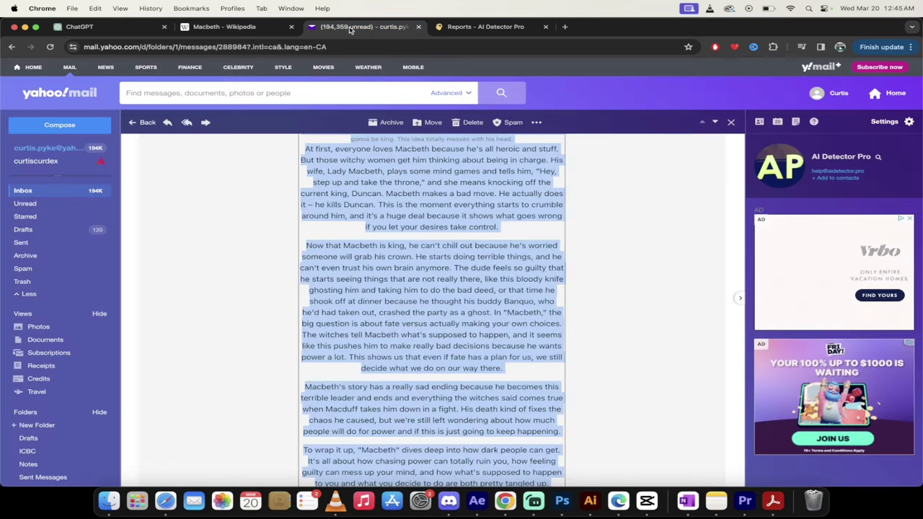
pyautogui.click(488, 29)
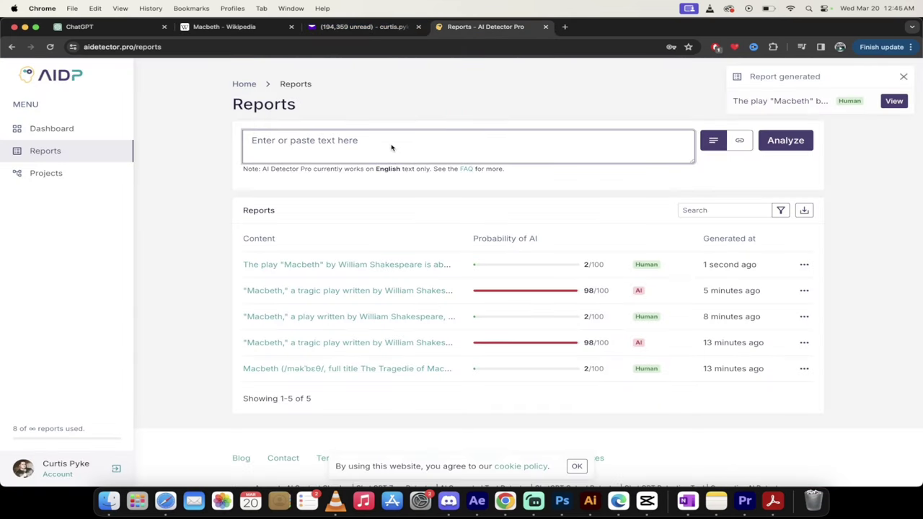
pyautogui.press('super+v')
pyautogui.scroll(10, 391, 148)
pyautogui.scroll(-2, 392, 148)
pyautogui.scroll(3, 391, 148)
pyautogui.scroll(-10, 391, 147)
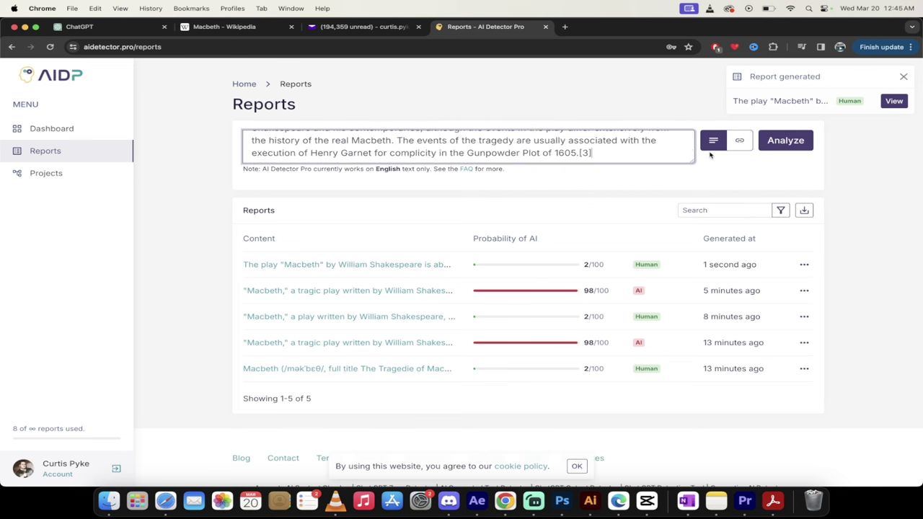
pyautogui.click(782, 142)
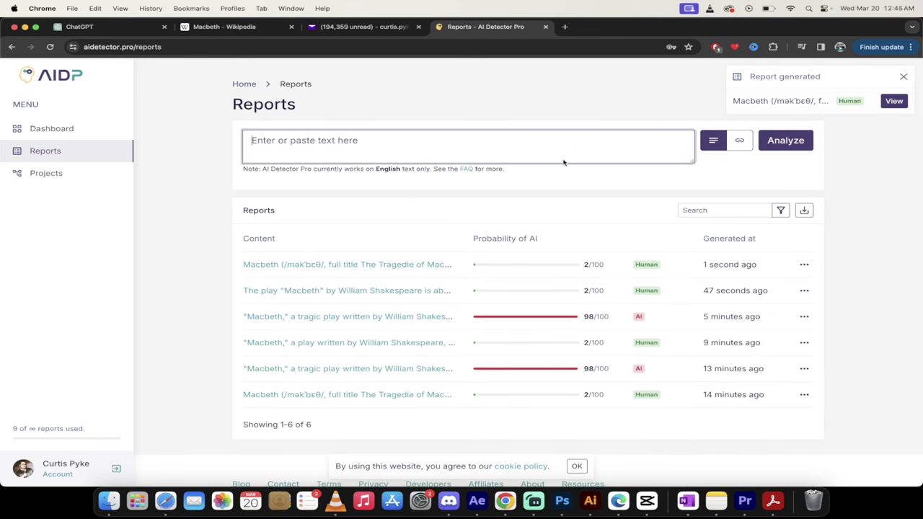
# Step: View the top 'Macbeth' Wikipedia excerpt report: 2/100, every paragraph rated Human
pyautogui.click(346, 265)
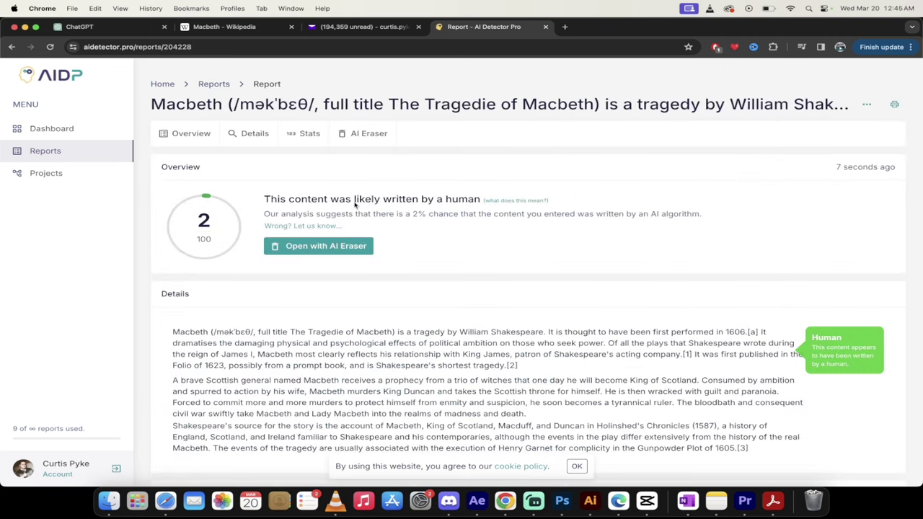
pyautogui.scroll(-3, 434, 287)
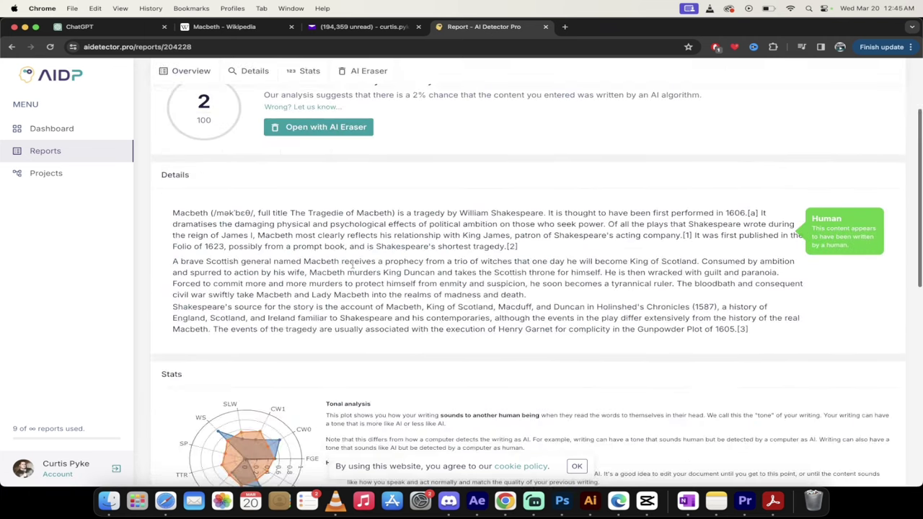